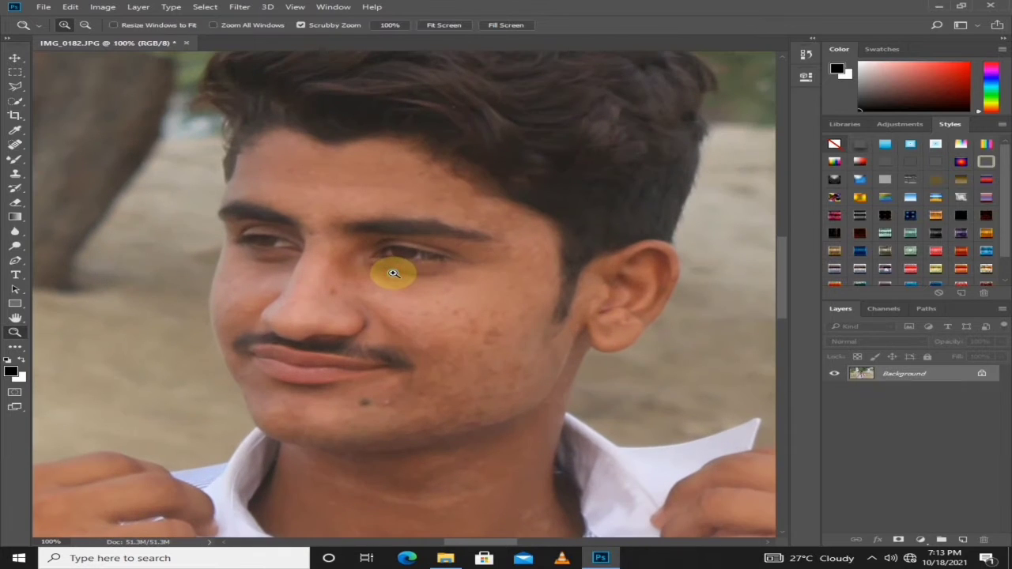
# Fit the whole photo in view, open it in the Camera Raw Filter and apply the user preset ae2k19 (6)
pyautogui.rightClick(395, 277)
pyautogui.click(404, 282)
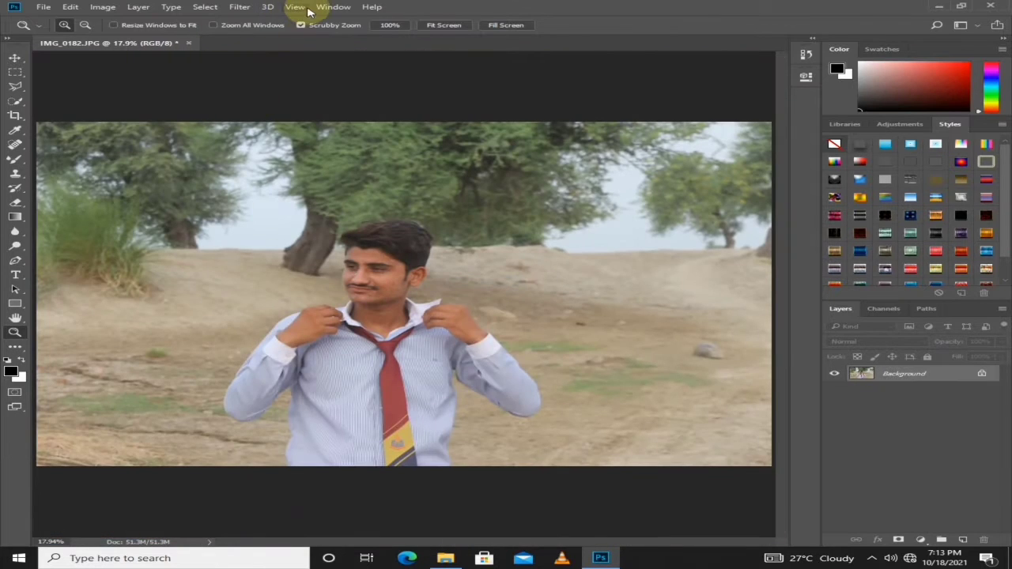
pyautogui.click(240, 7)
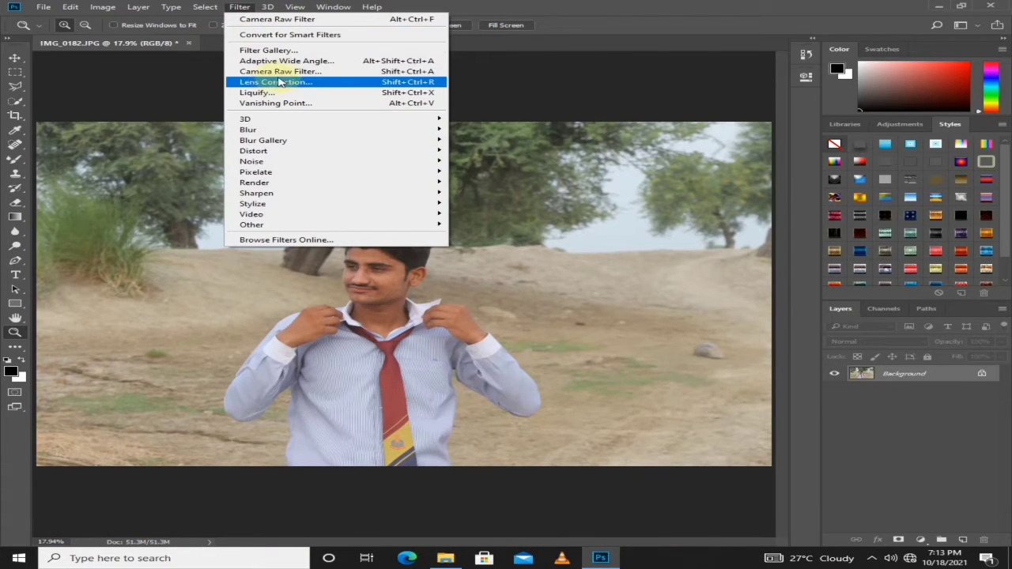
pyautogui.click(284, 72)
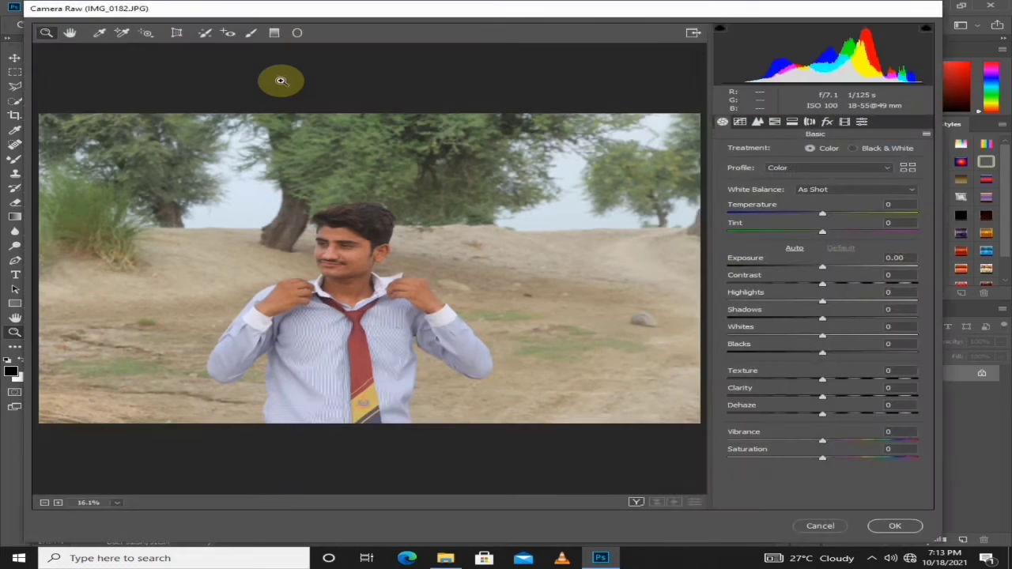
pyautogui.click(862, 122)
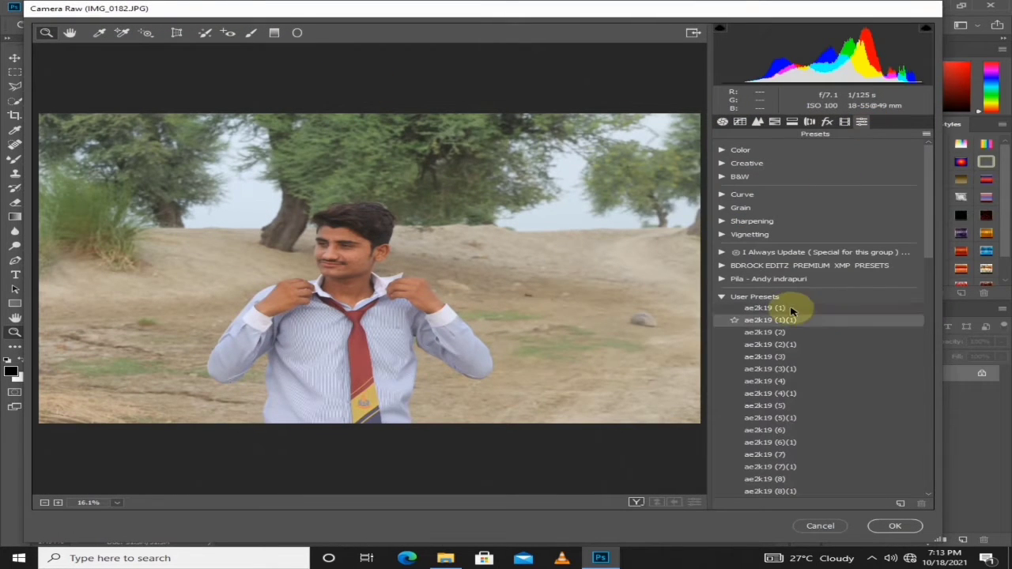
pyautogui.click(771, 320)
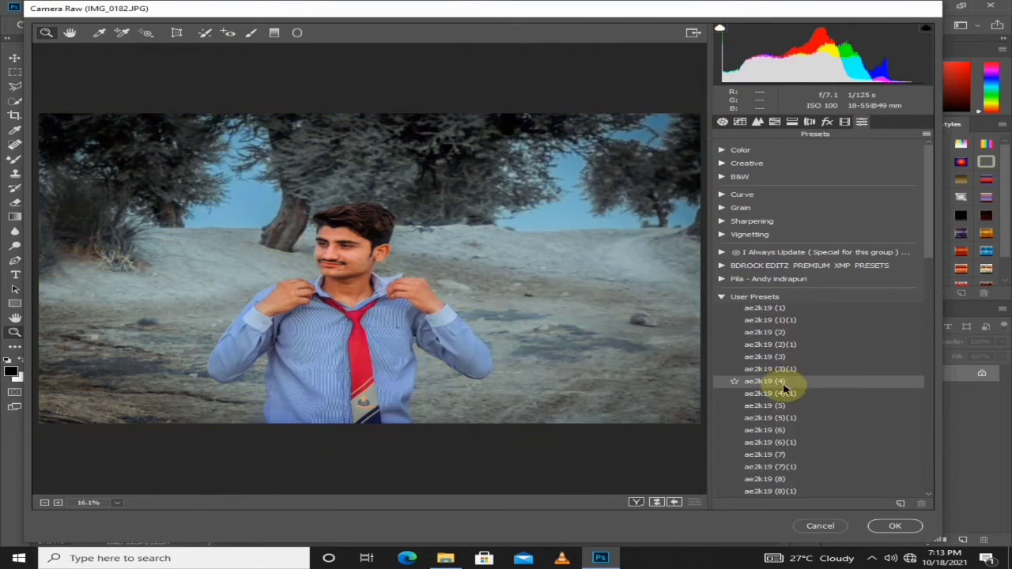
pyautogui.click(782, 430)
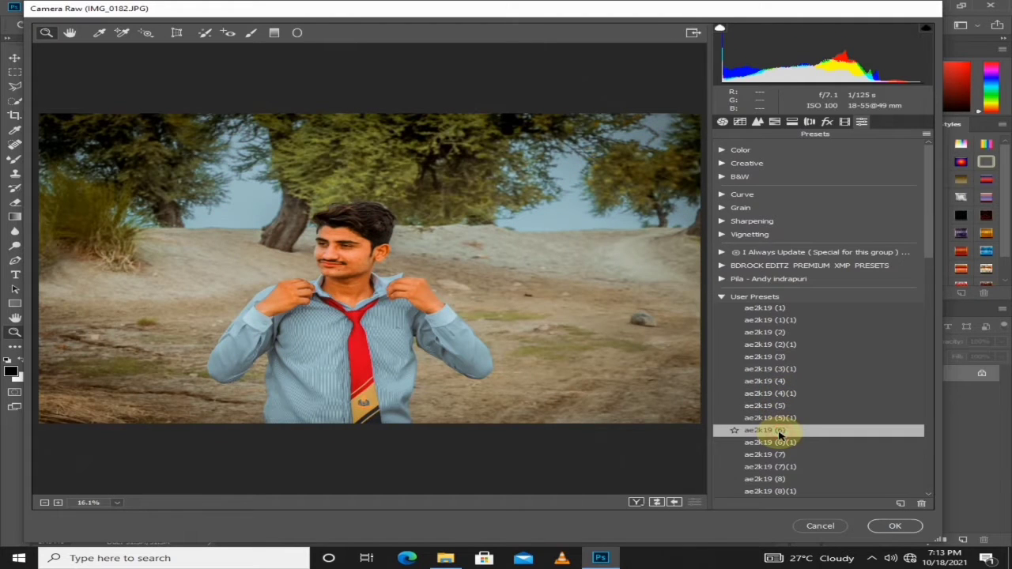
# Set the HSL luminance of the reds to +29 and the oranges to +37
pyautogui.click(793, 122)
pyautogui.click(775, 121)
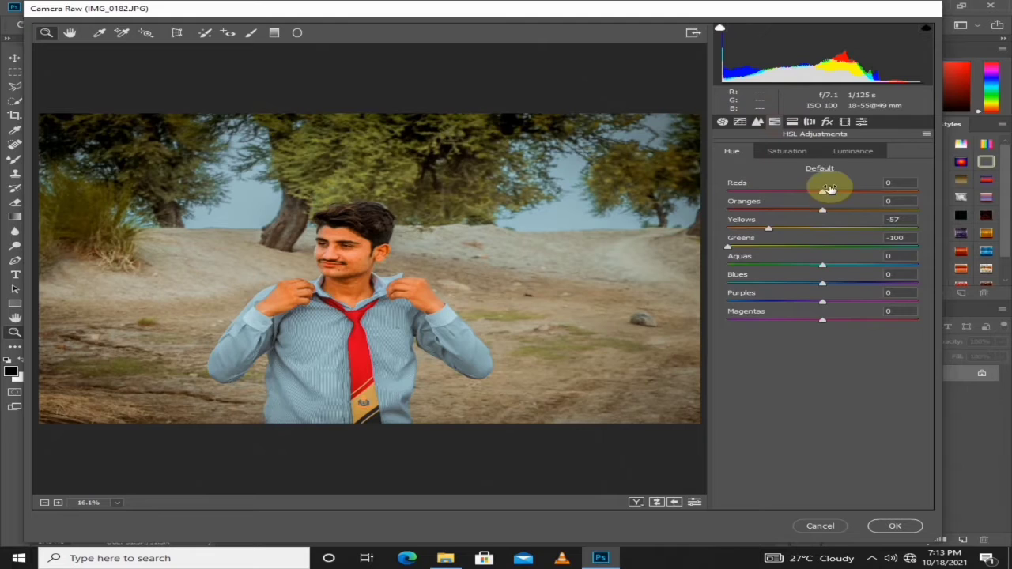
pyautogui.click(847, 152)
pyautogui.moveTo(851, 195); pyautogui.dragTo(854, 218)
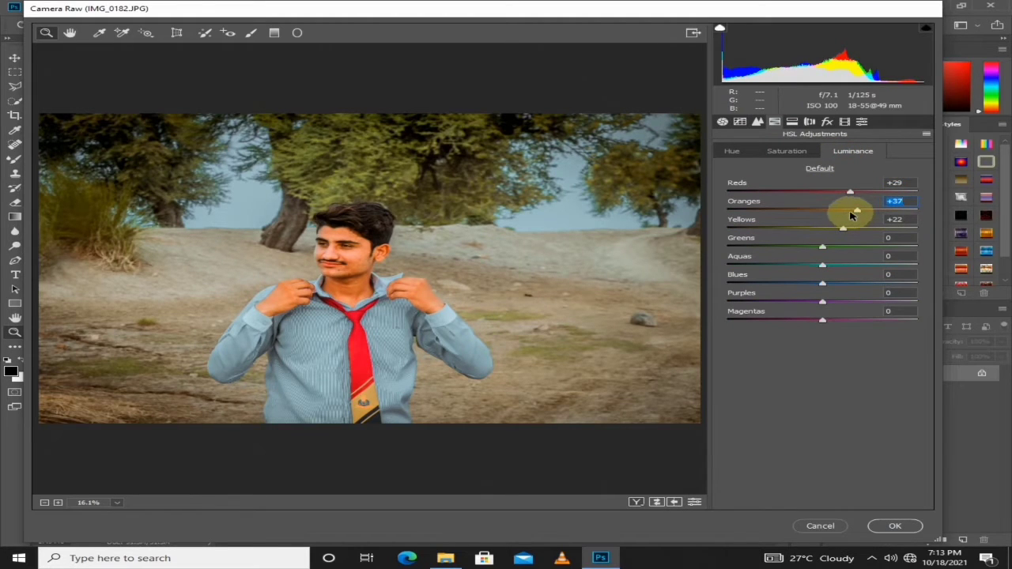
# Set the HSL saturation of the reds to +9, oranges to -28, yellows to -13 and greens to +100
pyautogui.click(787, 151)
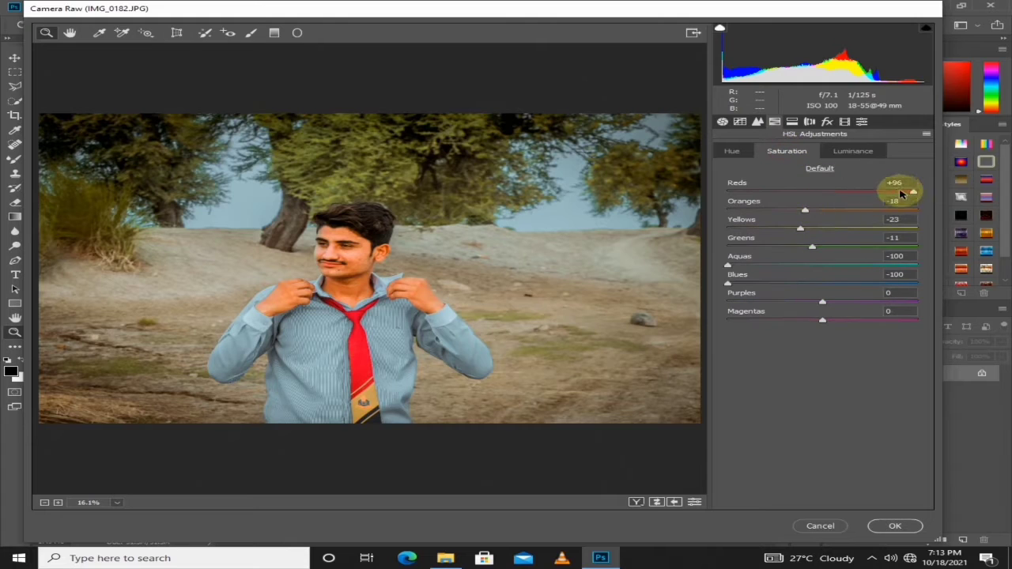
pyautogui.moveTo(900, 194); pyautogui.dragTo(866, 200)
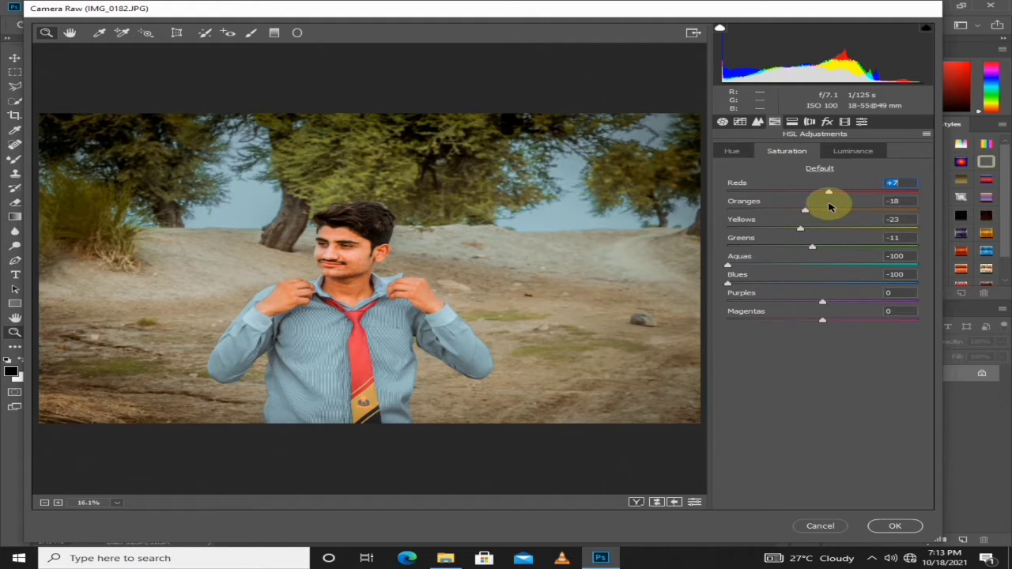
pyautogui.moveTo(801, 215); pyautogui.dragTo(784, 219)
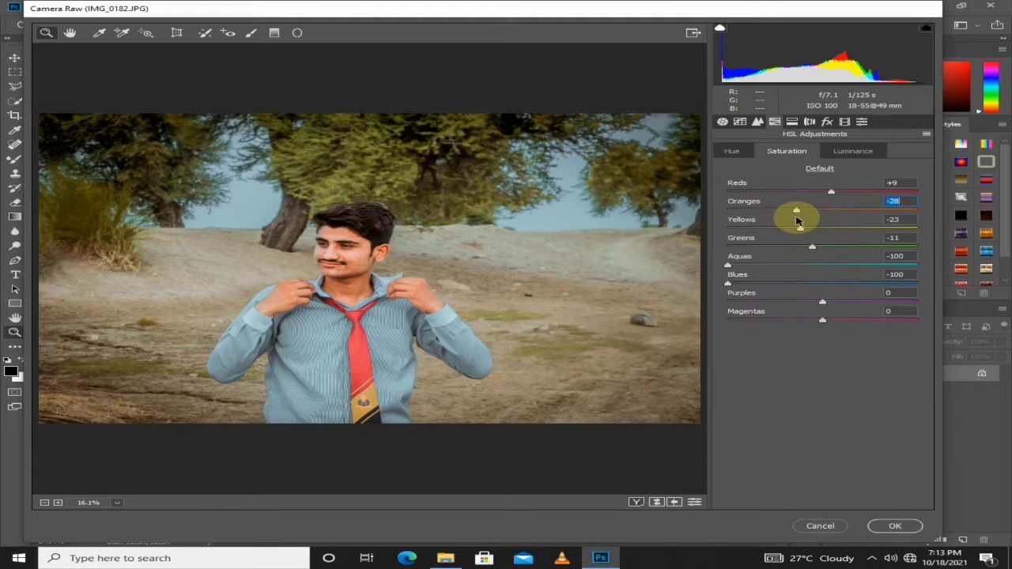
pyautogui.moveTo(819, 230); pyautogui.dragTo(923, 253)
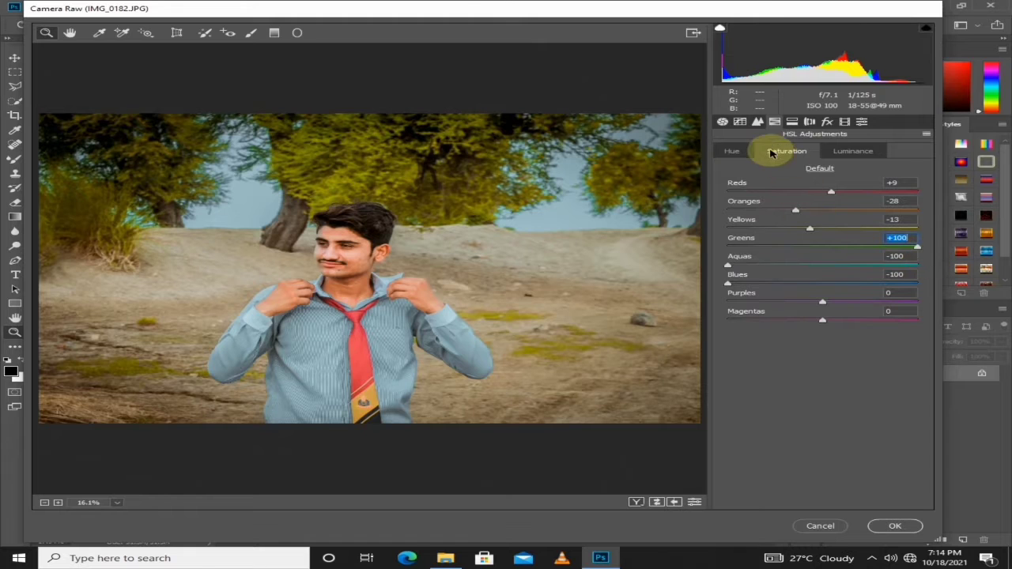
# Set the HSL hue of yellows to -59 and aquas to +27, and the saturation of aquas to -20, greens to +8 and yellows to -31
pyautogui.click(732, 151)
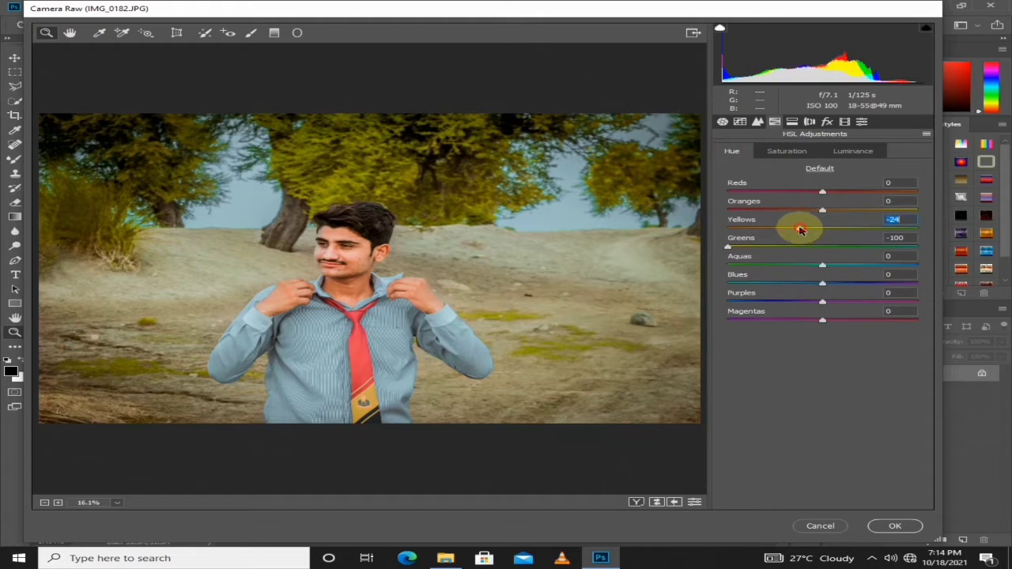
pyautogui.moveTo(804, 230); pyautogui.dragTo(752, 241)
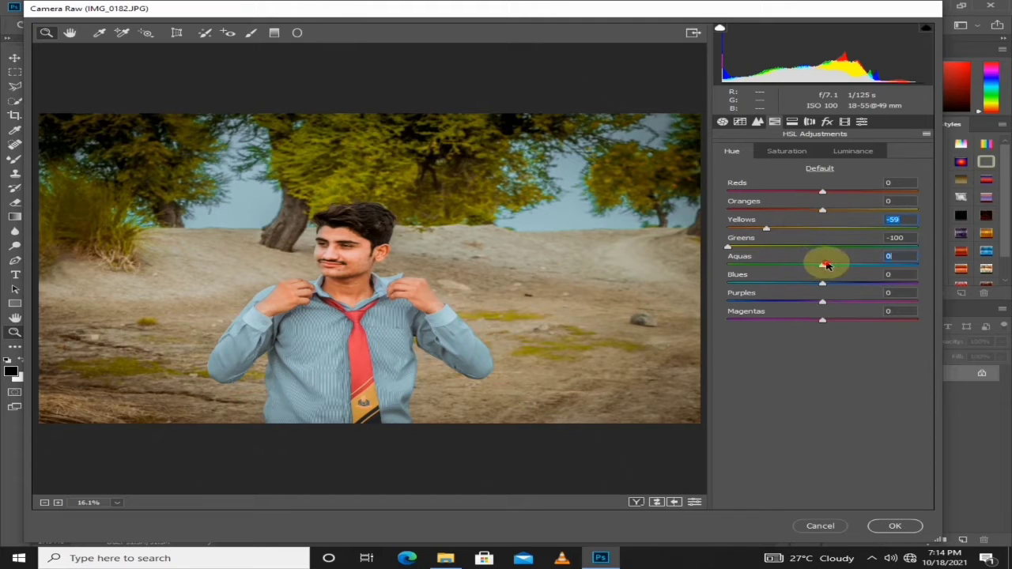
pyautogui.click(791, 151)
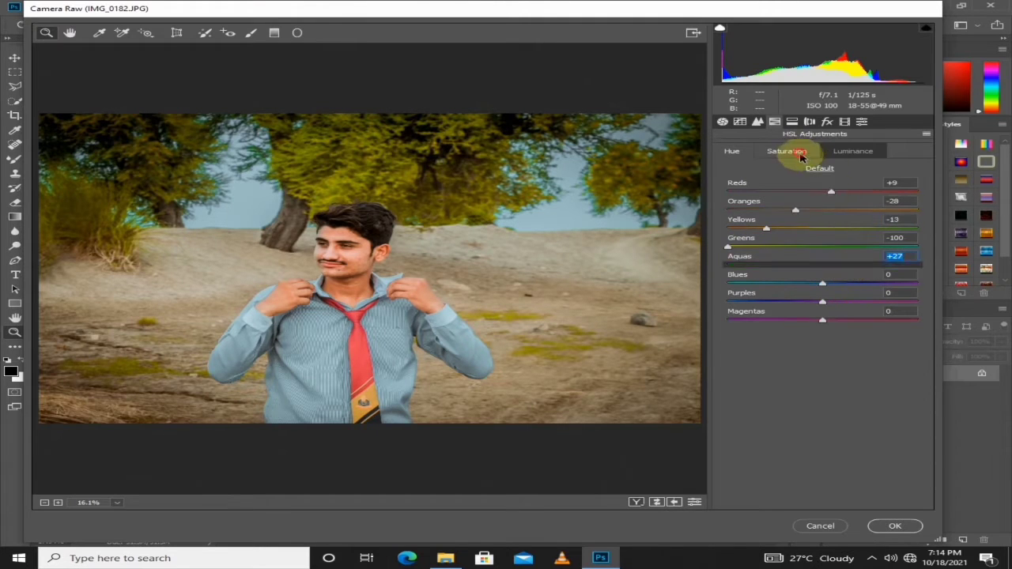
pyautogui.moveTo(792, 266); pyautogui.dragTo(807, 279)
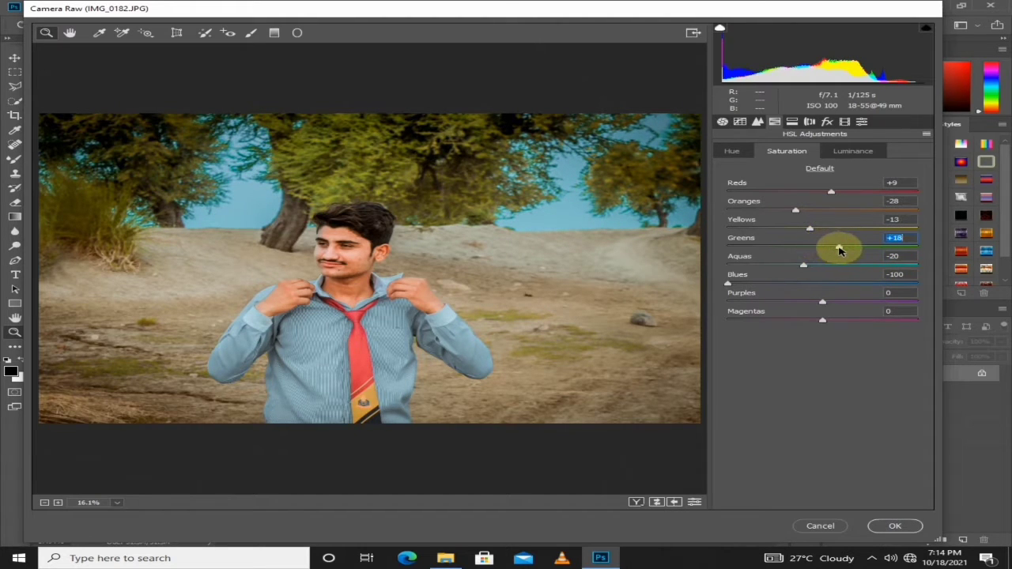
pyautogui.moveTo(821, 247); pyautogui.dragTo(788, 244)
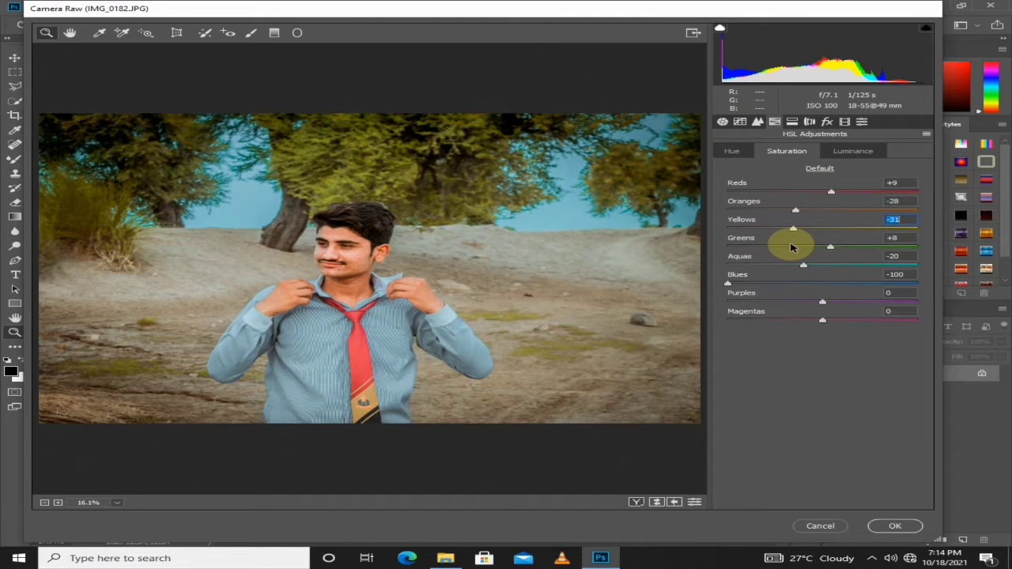
# Set the HSL luminance of the greens to +2 and apply the Camera Raw adjustments to the photo
pyautogui.click(844, 151)
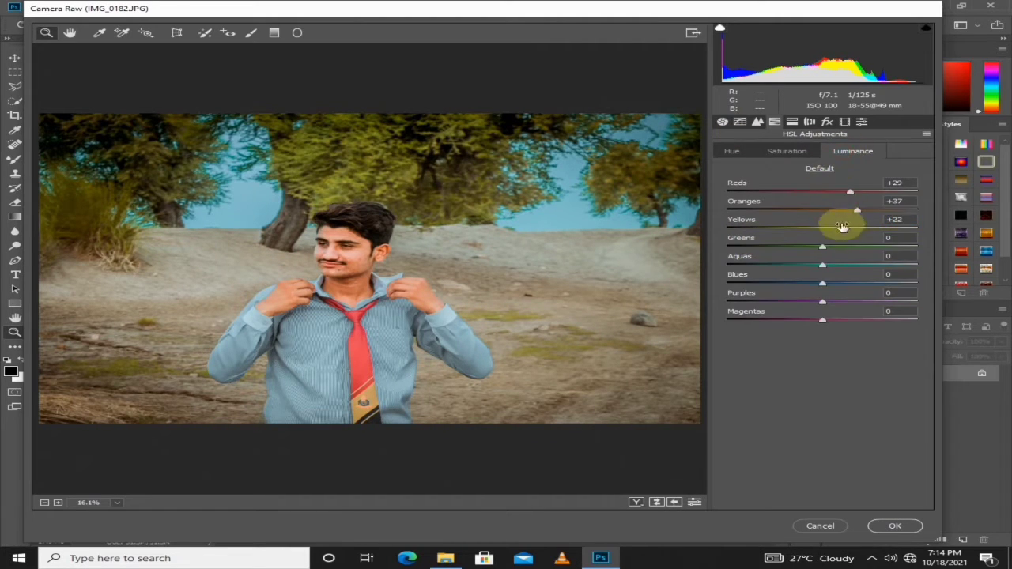
pyautogui.moveTo(822, 248)
pyautogui.mouseDown()
pyautogui.moveTo(807, 248)
pyautogui.moveTo(836, 249)
pyautogui.moveTo(808, 255)
pyautogui.moveTo(833, 257)
pyautogui.mouseUp()
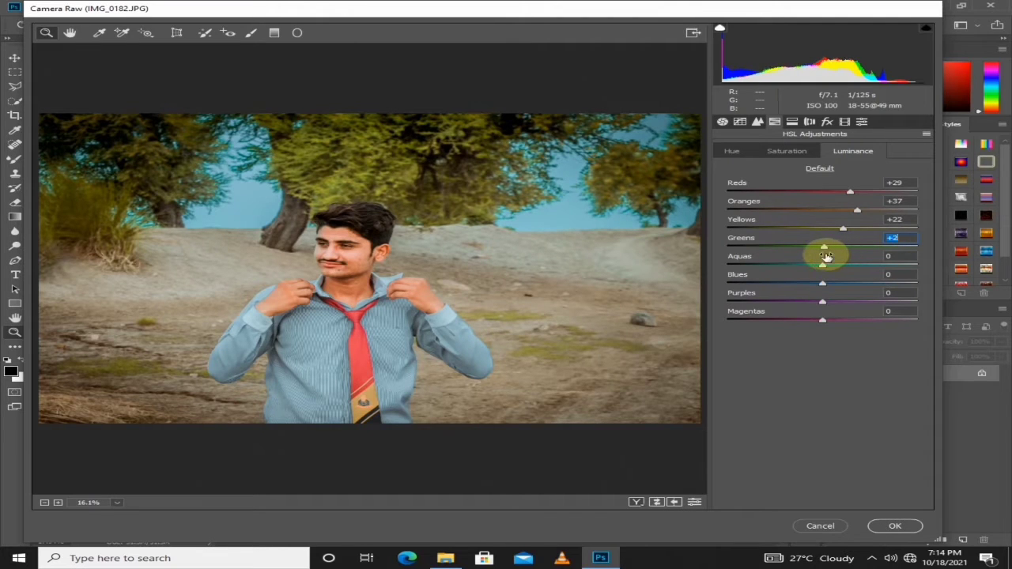
pyautogui.click(891, 526)
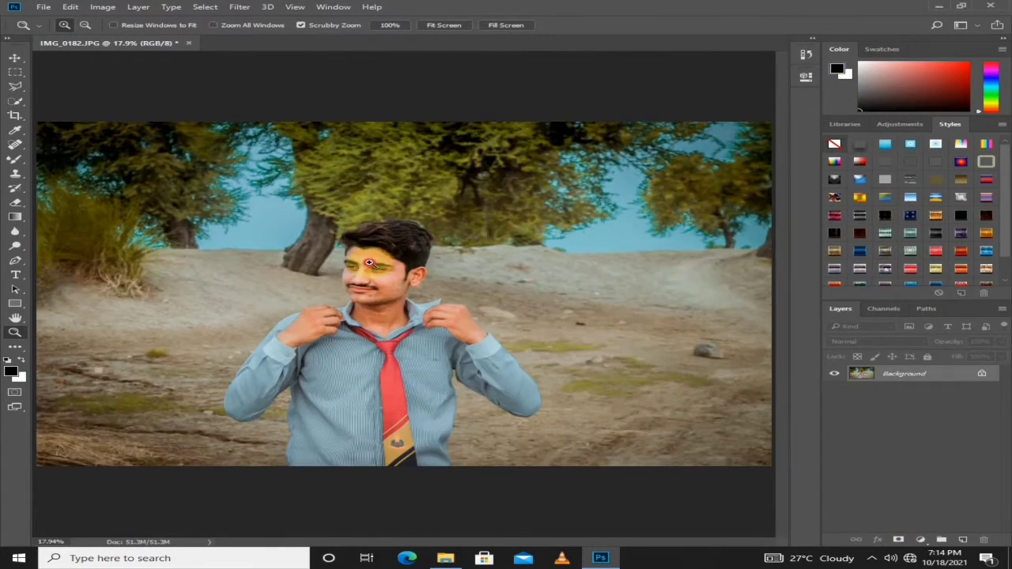
# Duplicate the background layer and smooth the forehead skin on the copy using the Mixer Brush at size 70
pyautogui.moveTo(368, 262); pyautogui.dragTo(386, 236)
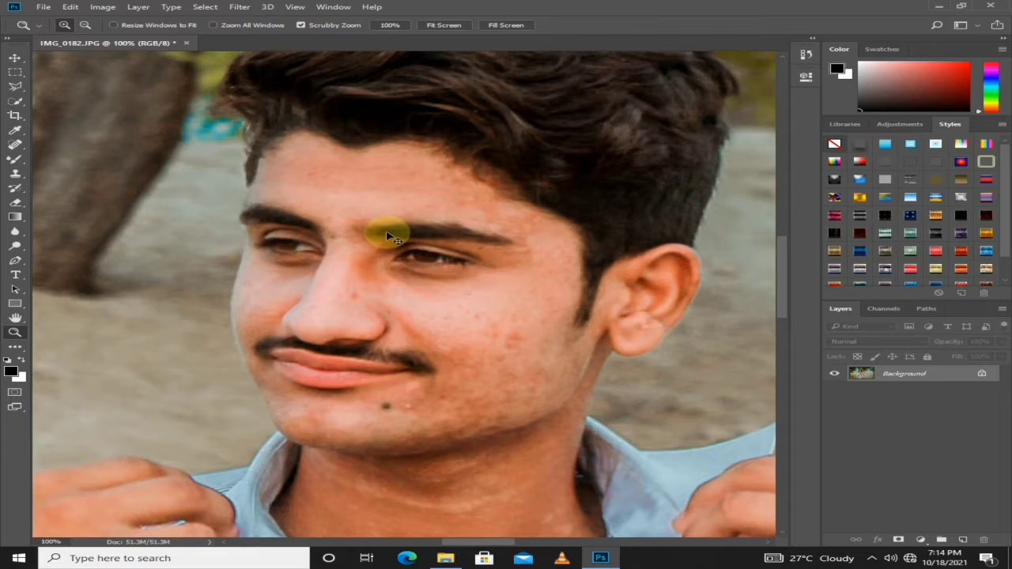
pyautogui.hotkey('ctrl', 'j')
pyautogui.click(16, 158)
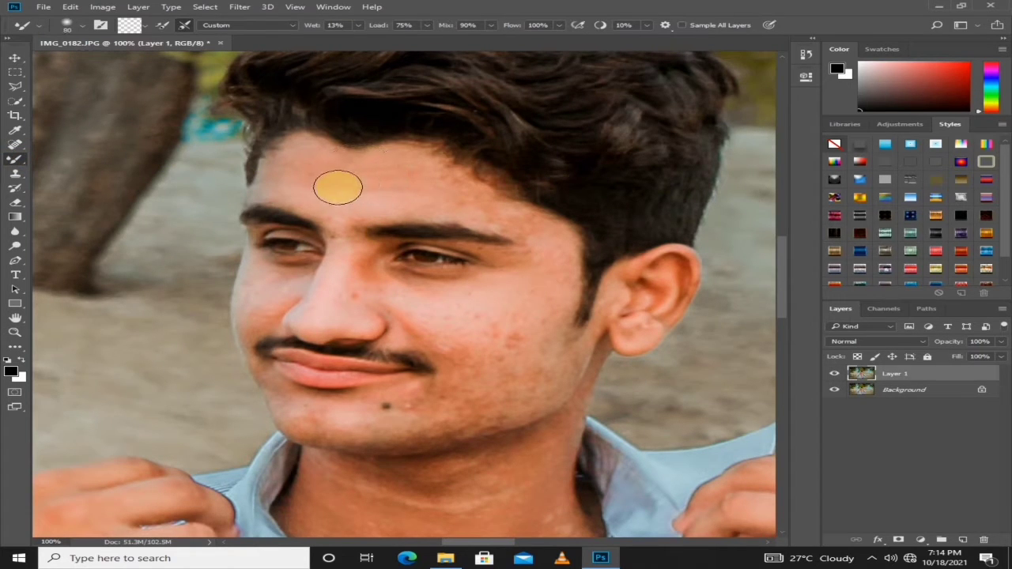
pyautogui.press('[')
pyautogui.press('[')
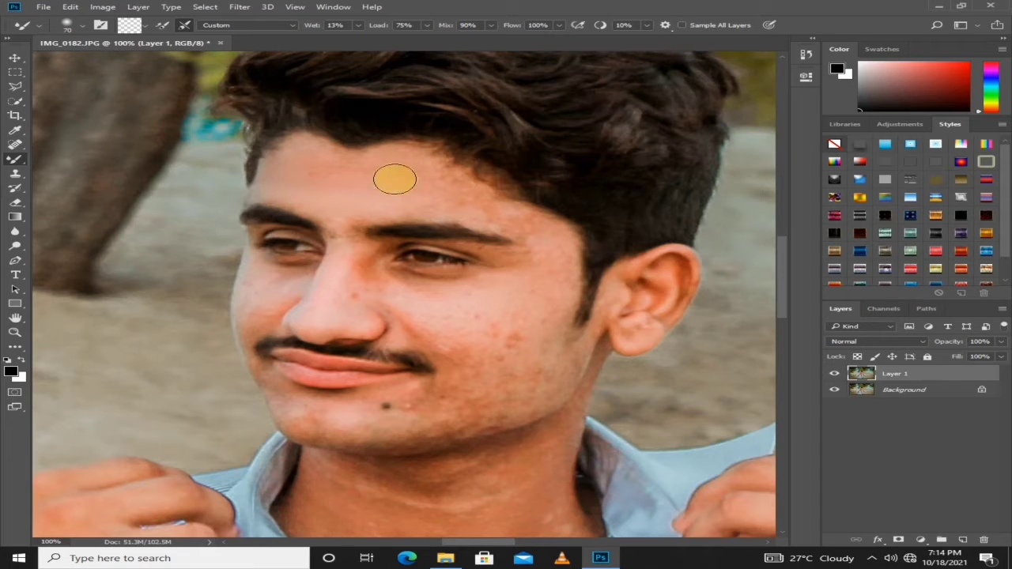
pyautogui.moveTo(379, 198)
pyautogui.mouseDown()
pyautogui.moveTo(373, 170)
pyautogui.moveTo(291, 153)
pyautogui.moveTo(295, 162)
pyautogui.moveTo(352, 165)
pyautogui.moveTo(374, 180)
pyautogui.moveTo(418, 178)
pyautogui.moveTo(352, 207)
pyautogui.moveTo(419, 180)
pyautogui.moveTo(429, 185)
pyautogui.moveTo(401, 203)
pyautogui.moveTo(504, 220)
pyautogui.moveTo(449, 198)
pyautogui.moveTo(541, 251)
pyautogui.moveTo(548, 290)
pyautogui.mouseUp()
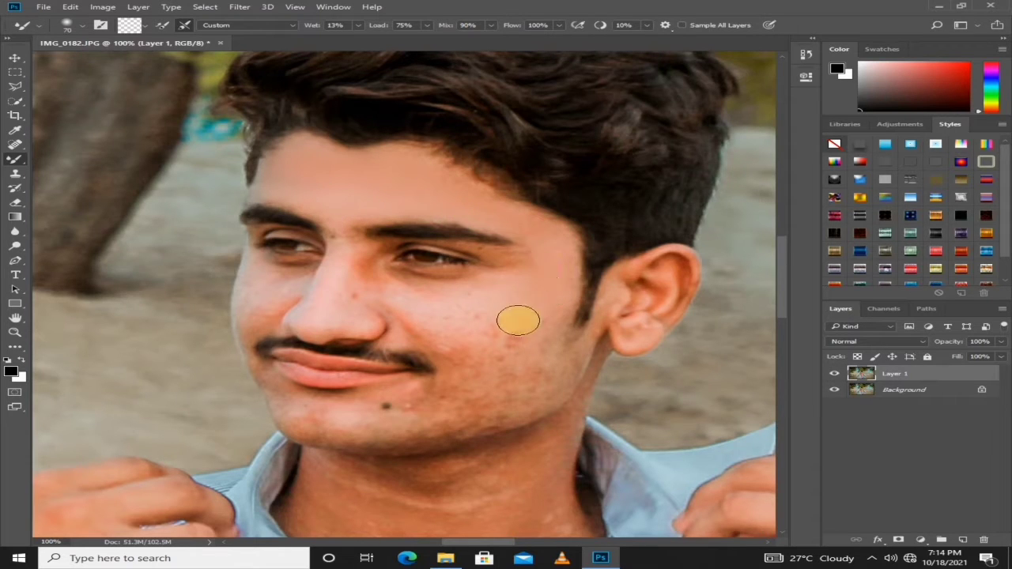
# Smooth the skin of both cheeks, the chin, nose and ear with the Mixer Brush, reducing its size to 60 for the smaller areas
pyautogui.moveTo(546, 251)
pyautogui.mouseDown()
pyautogui.moveTo(535, 321)
pyautogui.moveTo(540, 352)
pyautogui.moveTo(580, 341)
pyautogui.moveTo(570, 339)
pyautogui.moveTo(532, 394)
pyautogui.moveTo(480, 423)
pyautogui.moveTo(513, 404)
pyautogui.moveTo(512, 367)
pyautogui.moveTo(565, 336)
pyautogui.moveTo(516, 348)
pyautogui.mouseUp()
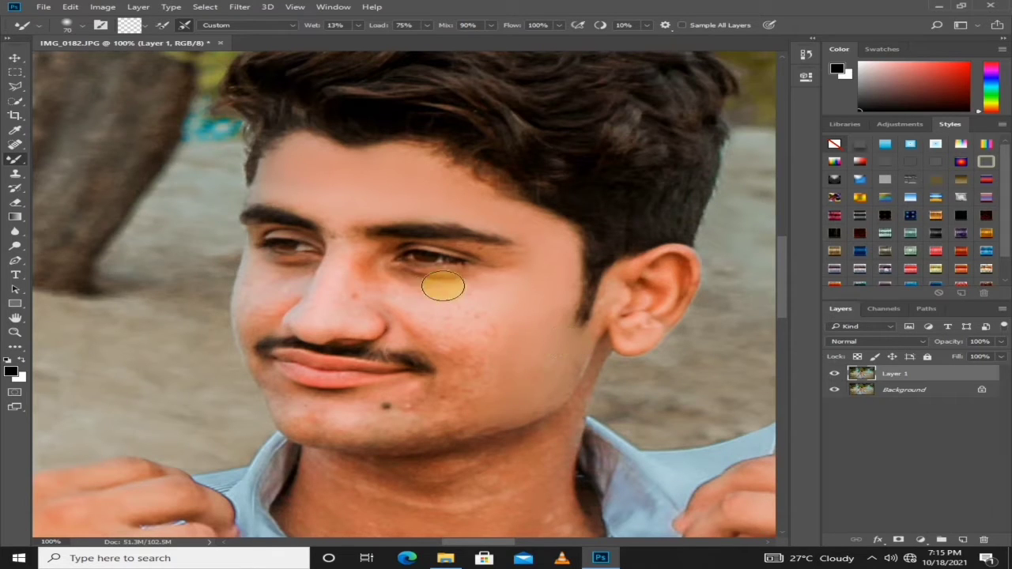
pyautogui.moveTo(470, 342)
pyautogui.mouseDown()
pyautogui.moveTo(438, 335)
pyautogui.moveTo(494, 381)
pyautogui.moveTo(456, 387)
pyautogui.moveTo(505, 397)
pyautogui.moveTo(431, 425)
pyautogui.moveTo(421, 424)
pyautogui.moveTo(421, 409)
pyautogui.moveTo(452, 385)
pyautogui.moveTo(397, 424)
pyautogui.moveTo(419, 427)
pyautogui.moveTo(284, 397)
pyautogui.moveTo(289, 414)
pyautogui.moveTo(407, 424)
pyautogui.moveTo(306, 416)
pyautogui.moveTo(310, 430)
pyautogui.moveTo(285, 389)
pyautogui.moveTo(263, 380)
pyautogui.moveTo(341, 402)
pyautogui.mouseUp()
pyautogui.press('[')
pyautogui.press('[')
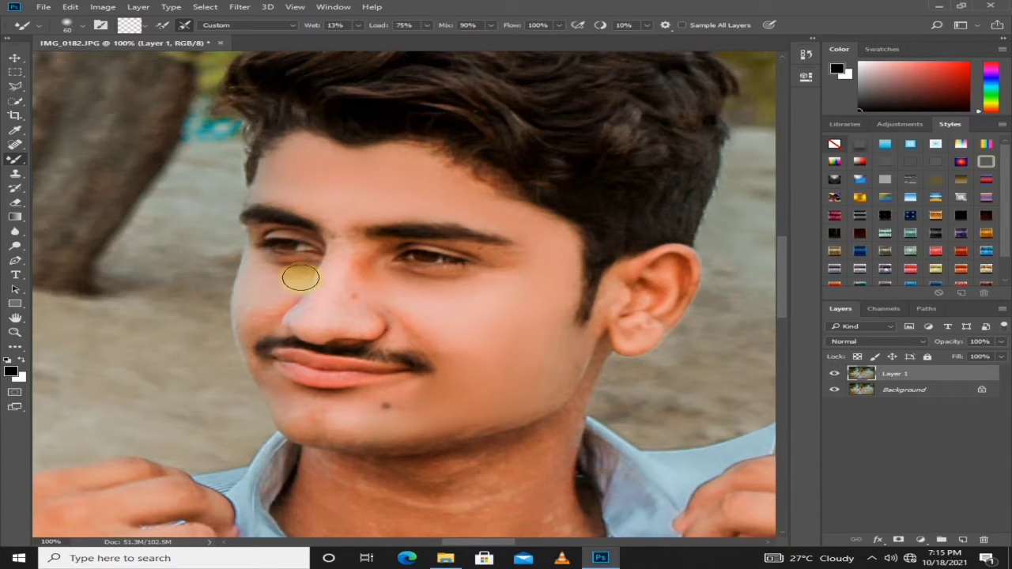
pyautogui.moveTo(255, 315); pyautogui.dragTo(247, 343)
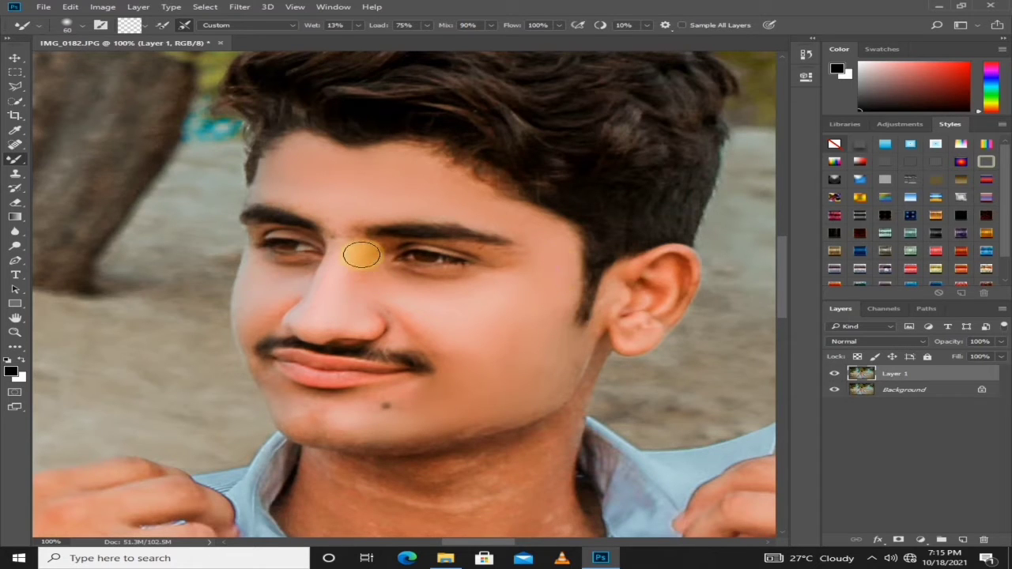
pyautogui.click(615, 294)
pyautogui.moveTo(617, 280)
pyautogui.mouseDown()
pyautogui.moveTo(587, 343)
pyautogui.moveTo(645, 267)
pyautogui.moveTo(680, 290)
pyautogui.moveTo(653, 334)
pyautogui.mouseUp()
# Smooth the skin of the neck down to the shirt collar with the Mixer Brush at size 70
pyautogui.click(550, 456)
pyautogui.moveTo(522, 466); pyautogui.dragTo(528, 350)
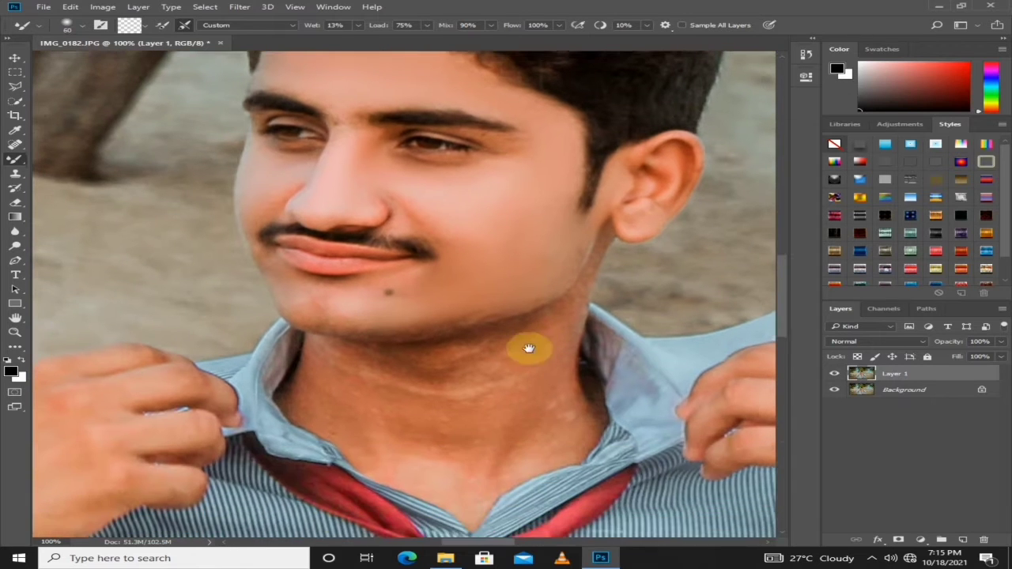
pyautogui.press(']')
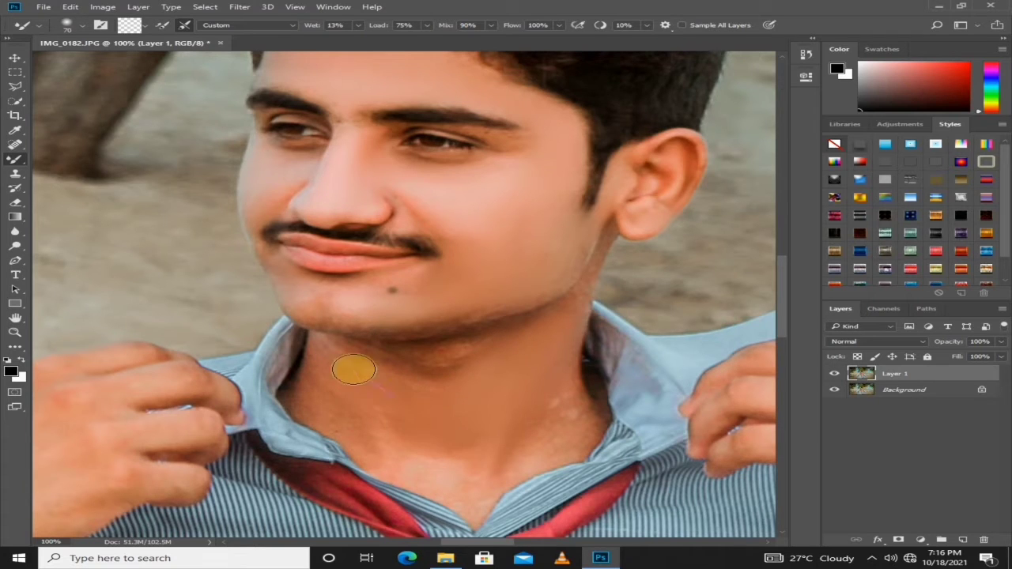
pyautogui.moveTo(334, 364)
pyautogui.mouseDown()
pyautogui.moveTo(330, 419)
pyautogui.moveTo(371, 445)
pyautogui.mouseUp()
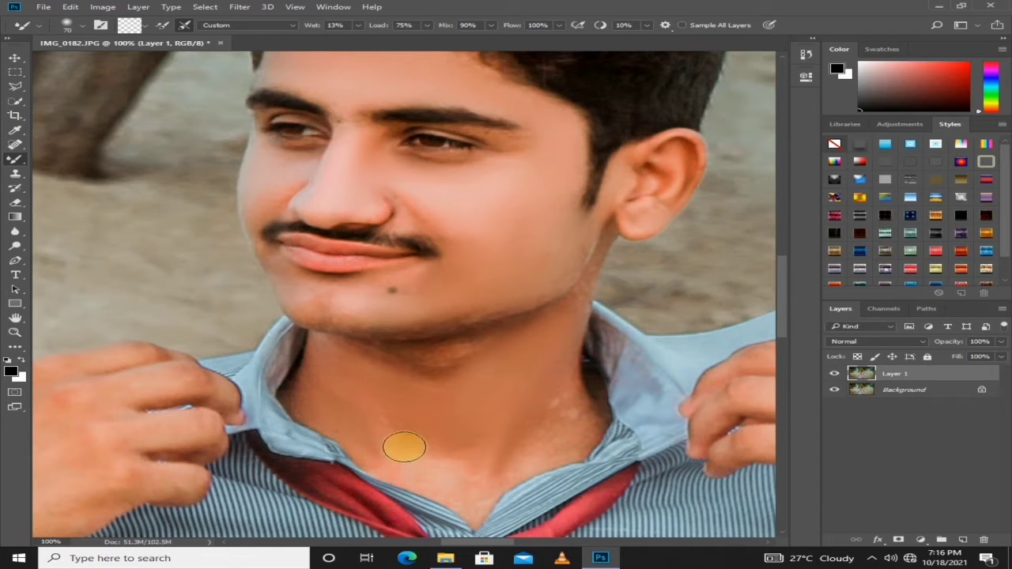
pyautogui.moveTo(471, 484)
pyautogui.mouseDown()
pyautogui.moveTo(562, 385)
pyautogui.moveTo(557, 441)
pyautogui.moveTo(445, 478)
pyautogui.moveTo(454, 499)
pyautogui.moveTo(398, 361)
pyautogui.moveTo(460, 369)
pyautogui.moveTo(471, 345)
pyautogui.moveTo(400, 366)
pyautogui.mouseUp()
# Blend the skin along the jawline below the ear with the Mixer Brush at sizes 20 and 30, working at 300% zoom
pyautogui.click(15, 333)
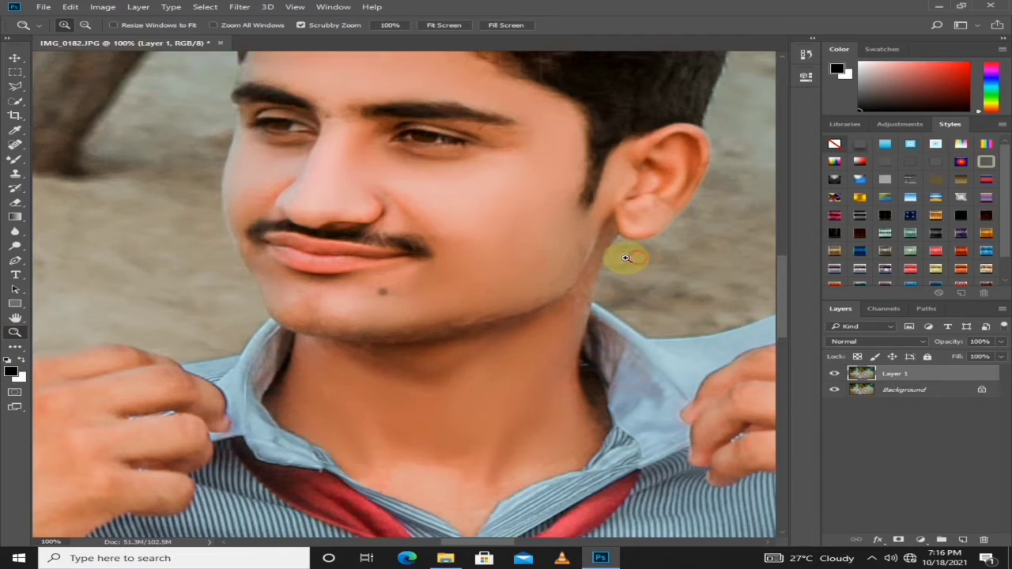
pyautogui.click(628, 256)
pyautogui.click(628, 255)
pyautogui.click(15, 159)
pyautogui.moveTo(446, 415)
pyautogui.mouseDown()
pyautogui.moveTo(473, 381)
pyautogui.moveTo(424, 411)
pyautogui.moveTo(461, 374)
pyautogui.mouseUp()
pyautogui.moveTo(512, 276)
pyautogui.mouseDown()
pyautogui.moveTo(470, 378)
pyautogui.moveTo(575, 175)
pyautogui.mouseUp()
pyautogui.press(']')
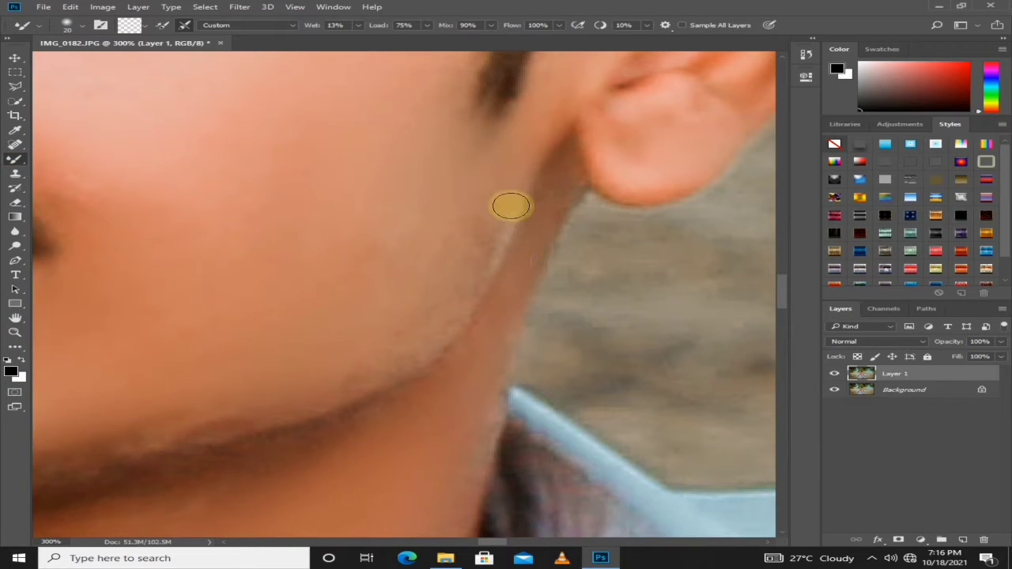
pyautogui.moveTo(481, 208)
pyautogui.mouseDown()
pyautogui.moveTo(431, 304)
pyautogui.moveTo(355, 354)
pyautogui.moveTo(441, 378)
pyautogui.moveTo(436, 254)
pyautogui.moveTo(409, 230)
pyautogui.mouseUp()
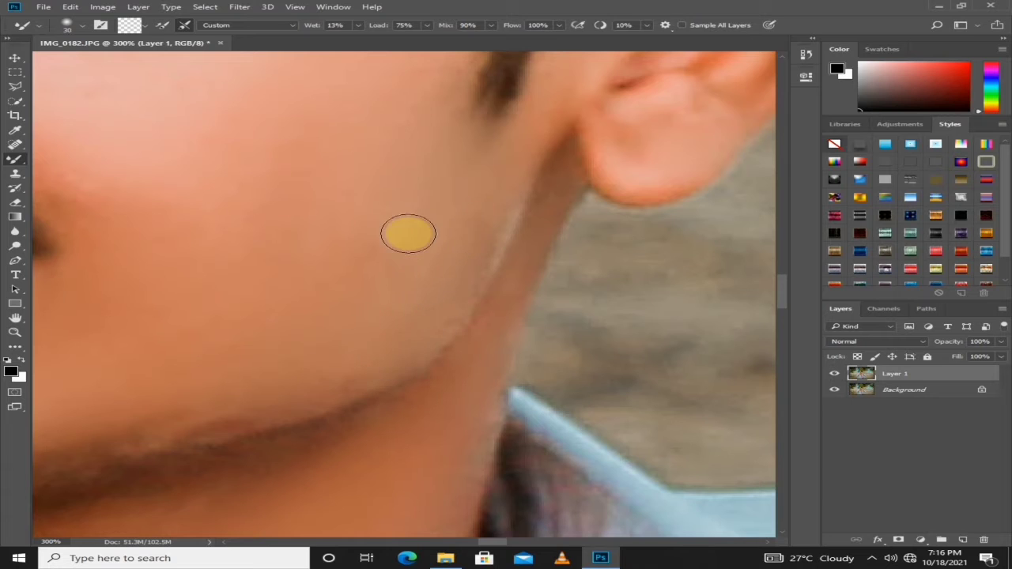
# Select a four-sided skin area below the sideburn with the Polygonal Lasso, blend its edge with the Mixer Brush at size 30, and deselect
pyautogui.click(15, 86)
pyautogui.click(454, 117)
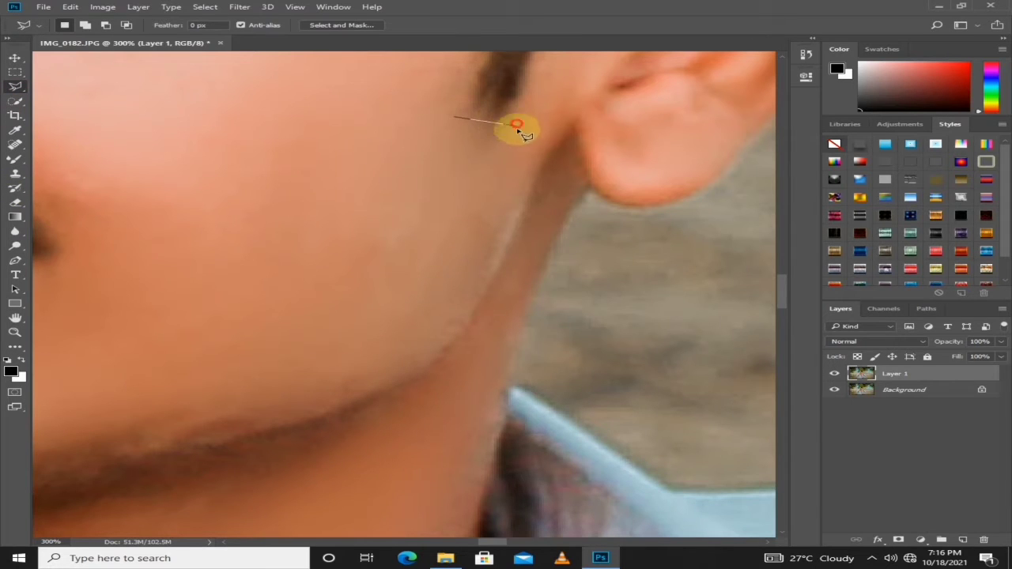
pyautogui.click(514, 125)
pyautogui.click(502, 182)
pyautogui.click(409, 171)
pyautogui.click(454, 118)
pyautogui.click(15, 158)
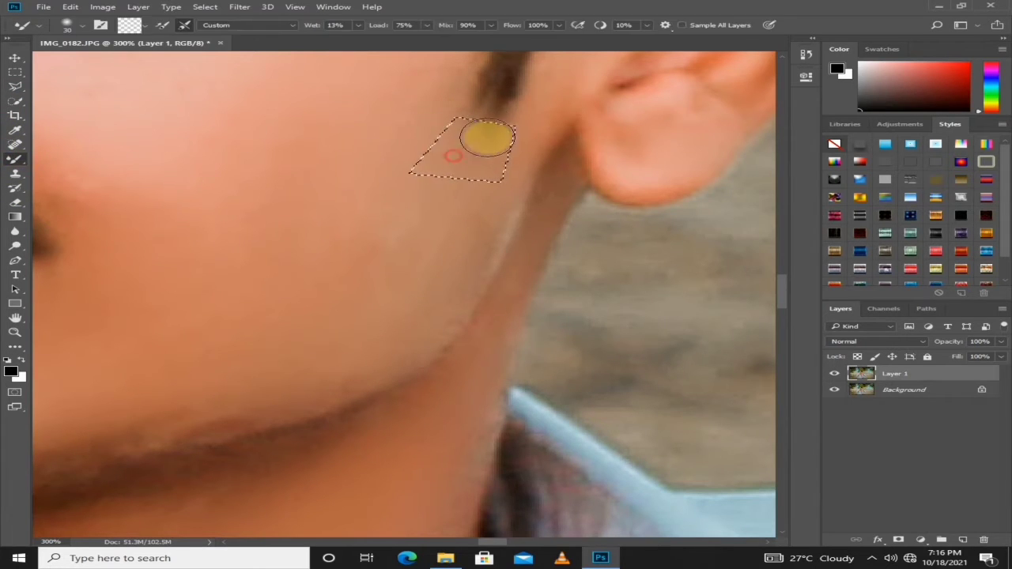
pyautogui.moveTo(432, 161)
pyautogui.mouseDown()
pyautogui.moveTo(484, 154)
pyautogui.moveTo(487, 142)
pyautogui.moveTo(441, 153)
pyautogui.moveTo(515, 119)
pyautogui.moveTo(461, 165)
pyautogui.moveTo(510, 153)
pyautogui.moveTo(424, 113)
pyautogui.mouseUp()
pyautogui.hotkey('ctrl', 'd')
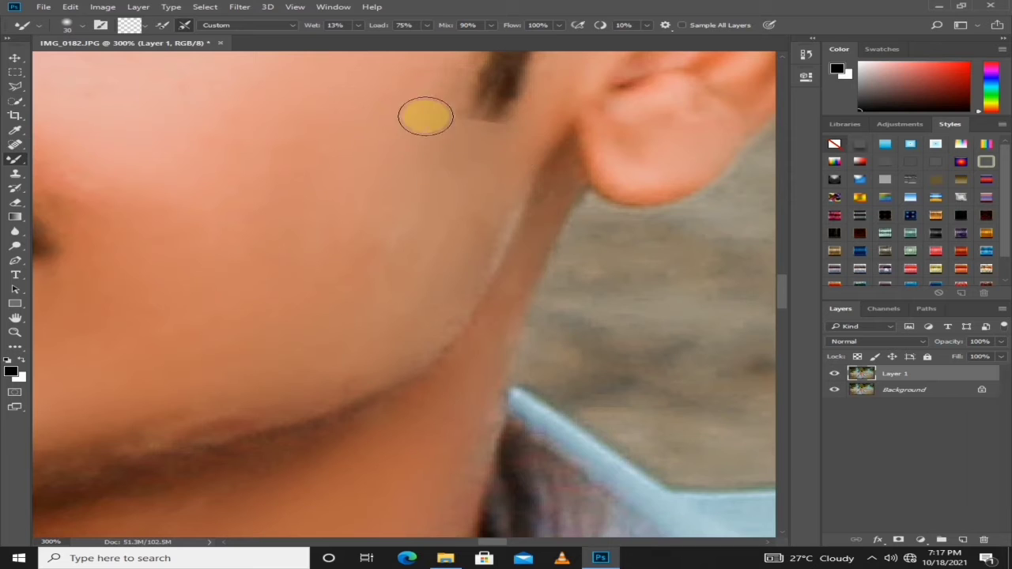
# Smooth the hand nearest the ear side with the Mixer Brush at 100% zoom, using size 70 and a reduced size 35 for the fingers
pyautogui.click(16, 333)
pyautogui.rightClick(157, 278)
pyautogui.click(186, 285)
pyautogui.click(484, 346)
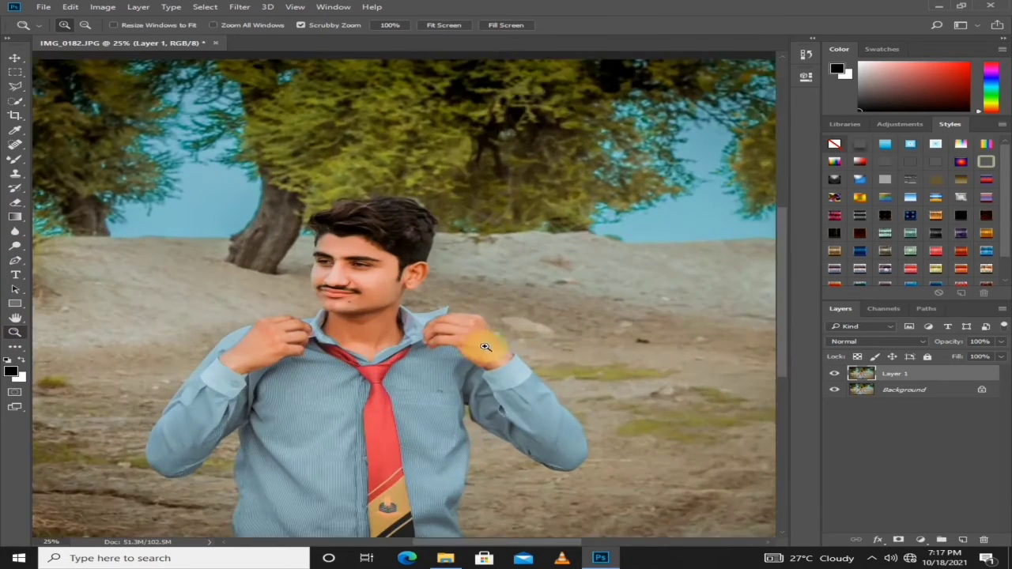
pyautogui.click(479, 346)
pyautogui.click(474, 344)
pyautogui.click(474, 344)
pyautogui.click(15, 159)
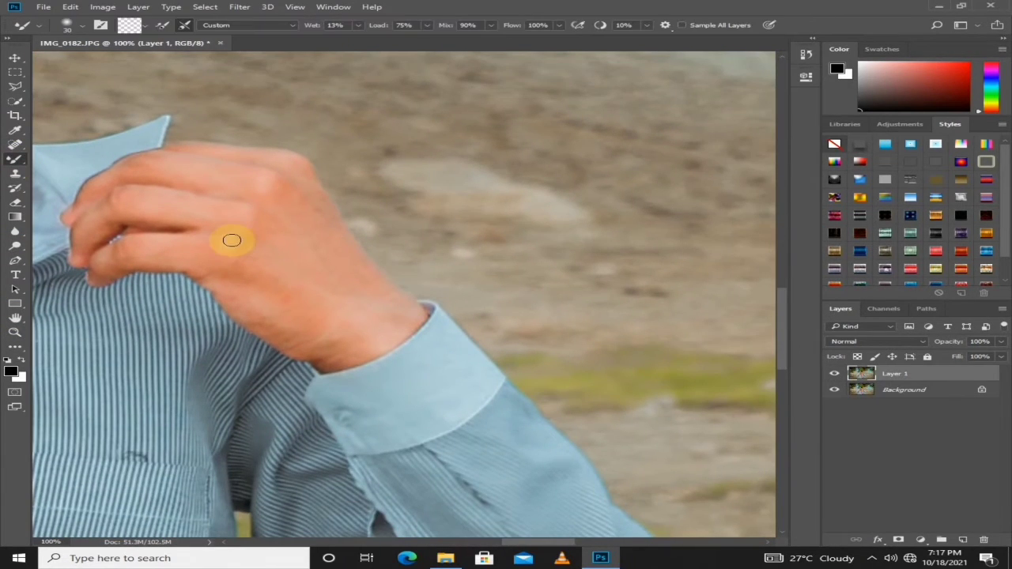
pyautogui.moveTo(263, 250)
pyautogui.mouseDown()
pyautogui.moveTo(283, 225)
pyautogui.moveTo(340, 279)
pyautogui.moveTo(283, 190)
pyautogui.mouseUp()
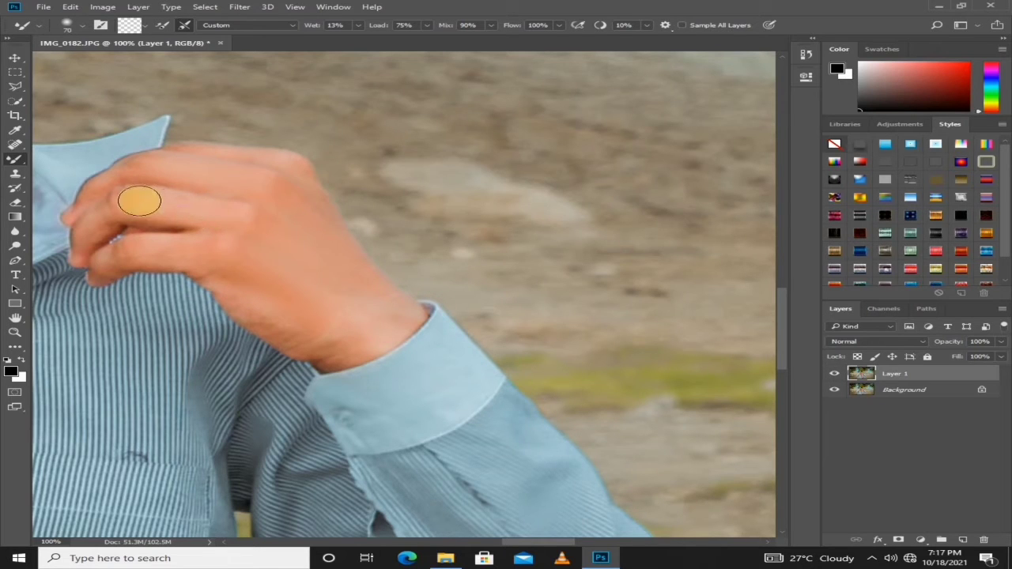
pyautogui.press('[')
pyautogui.press('[')
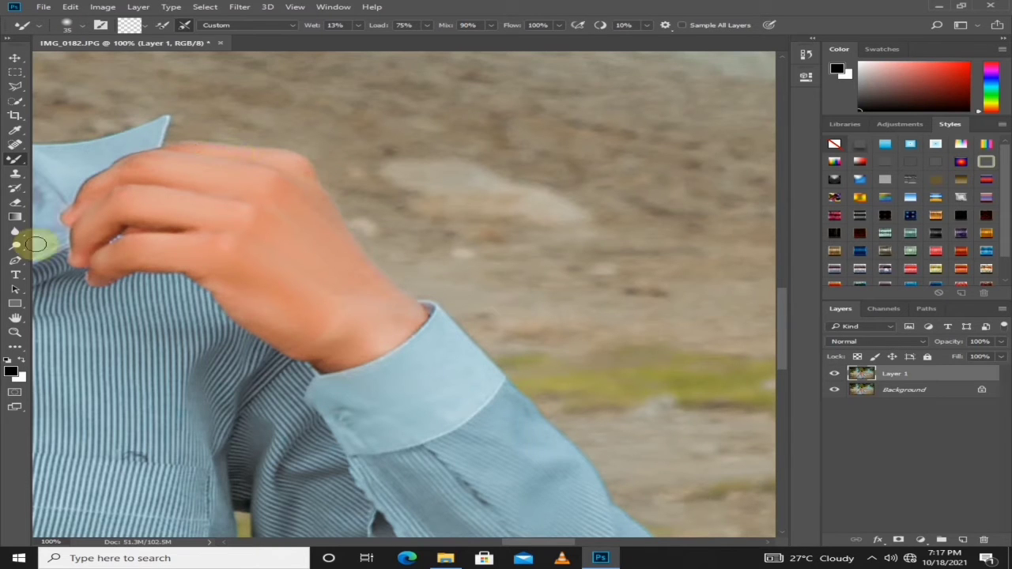
# Smooth the wrist, back and fingers of the other hand with the Mixer Brush at size 45, working at 200% zoom
pyautogui.moveTo(37, 246); pyautogui.dragTo(608, 287)
pyautogui.click(15, 333)
pyautogui.click(468, 265)
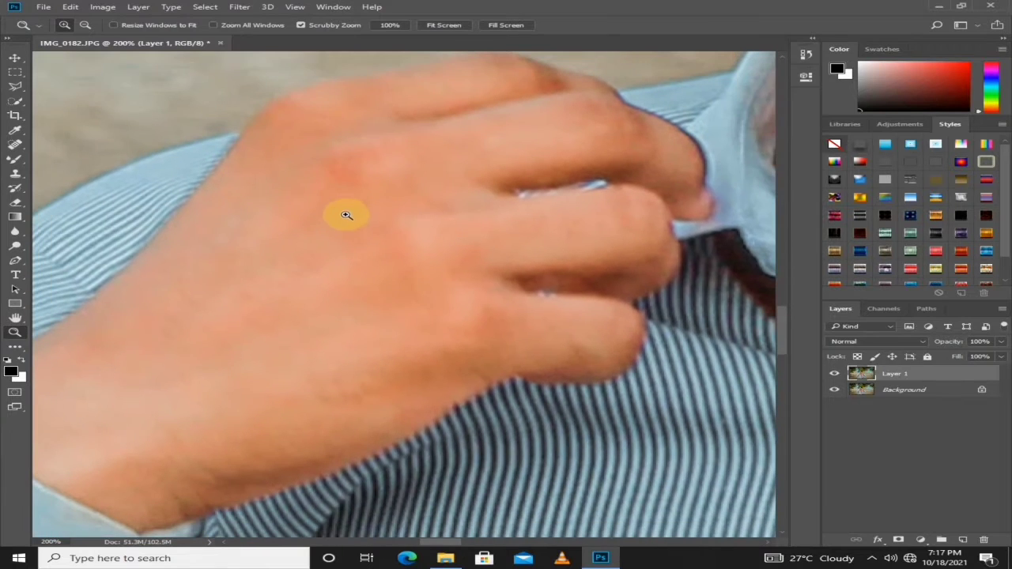
pyautogui.press('b')
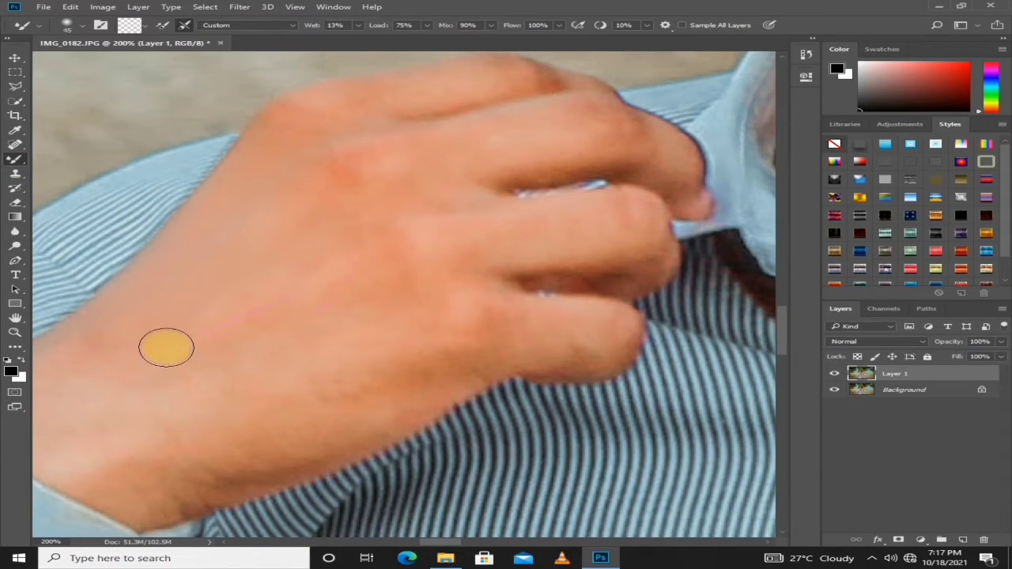
pyautogui.moveTo(228, 235); pyautogui.dragTo(105, 324)
pyautogui.moveTo(99, 337); pyautogui.dragTo(162, 294)
pyautogui.moveTo(494, 279); pyautogui.dragTo(363, 398)
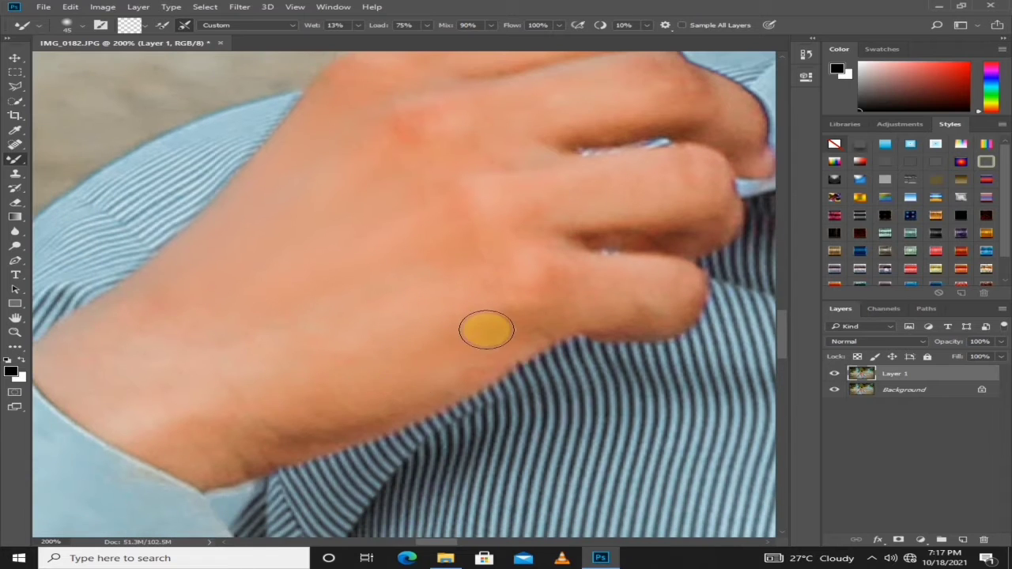
pyautogui.moveTo(488, 331)
pyautogui.mouseDown()
pyautogui.moveTo(261, 441)
pyautogui.moveTo(287, 447)
pyautogui.moveTo(261, 409)
pyautogui.moveTo(203, 450)
pyautogui.mouseUp()
pyautogui.moveTo(224, 361); pyautogui.dragTo(141, 404)
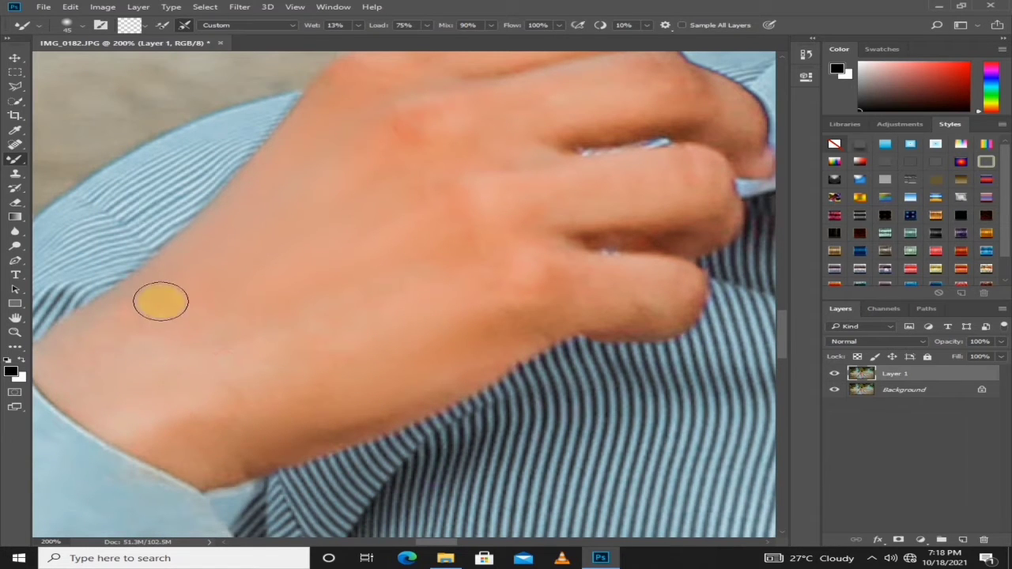
pyautogui.moveTo(328, 226); pyautogui.dragTo(90, 371)
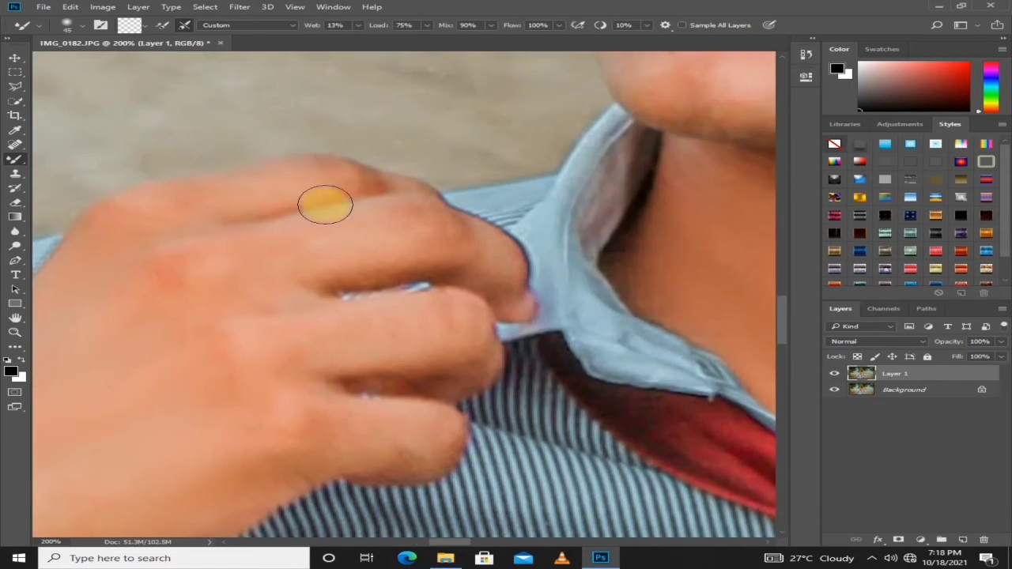
pyautogui.moveTo(302, 177); pyautogui.dragTo(229, 194)
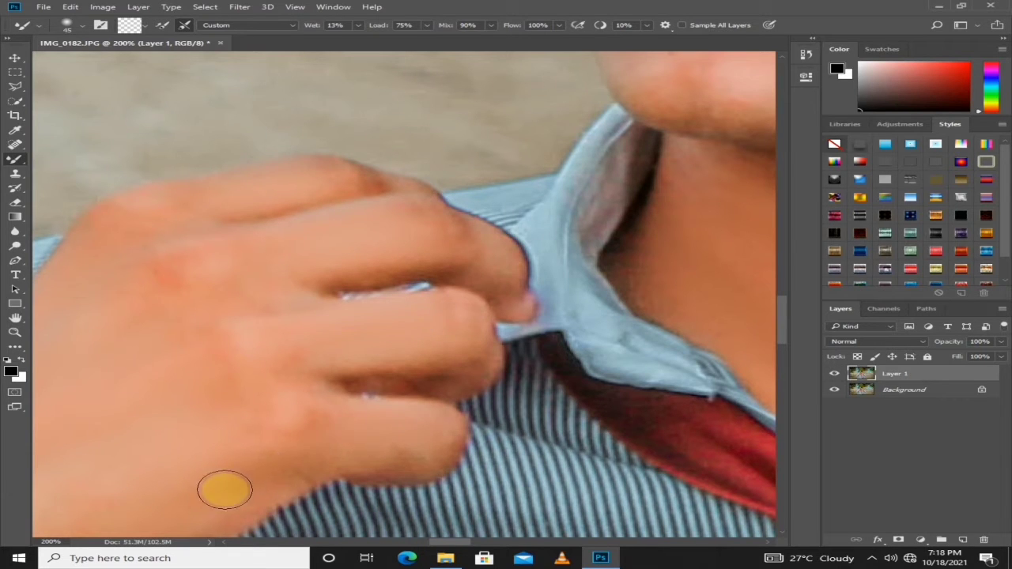
pyautogui.moveTo(312, 410)
pyautogui.mouseDown()
pyautogui.moveTo(194, 357)
pyautogui.moveTo(168, 475)
pyautogui.mouseUp()
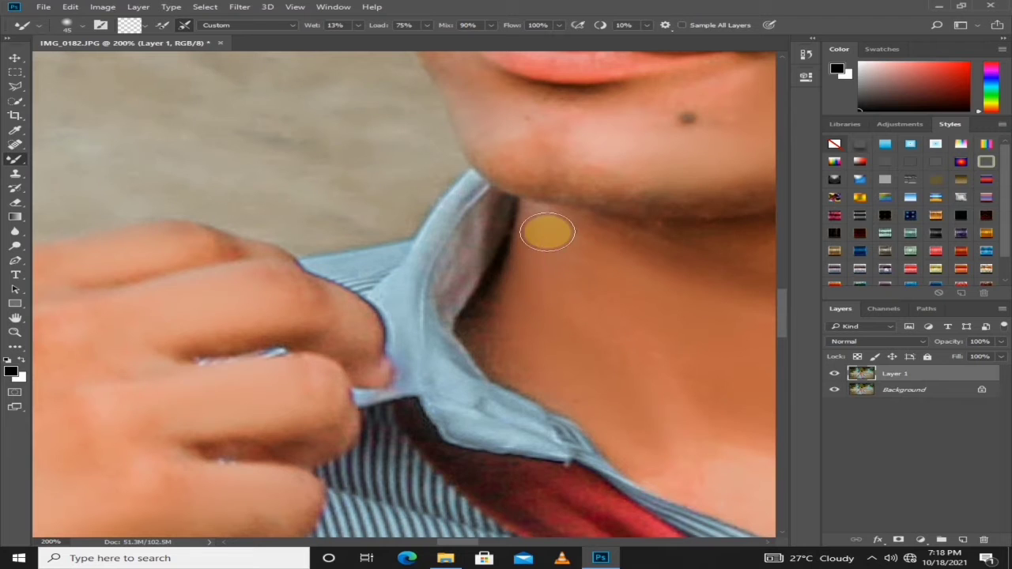
# Smooth the neck skin beside the inner shirt collar with the Mixer Brush at size 45
pyautogui.moveTo(647, 270); pyautogui.dragTo(468, 371)
pyautogui.moveTo(570, 211); pyautogui.dragTo(515, 353)
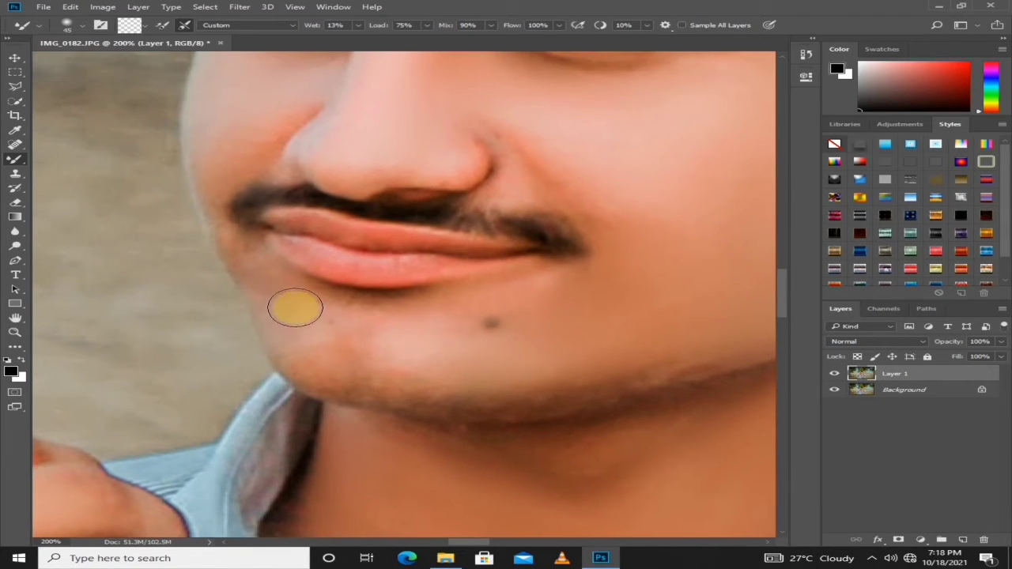
# Touch up the skin at the outer eye corner and along the forehead hairline with the Mixer Brush at sizes 20 and 40
pyautogui.scroll(5, 274, 293)
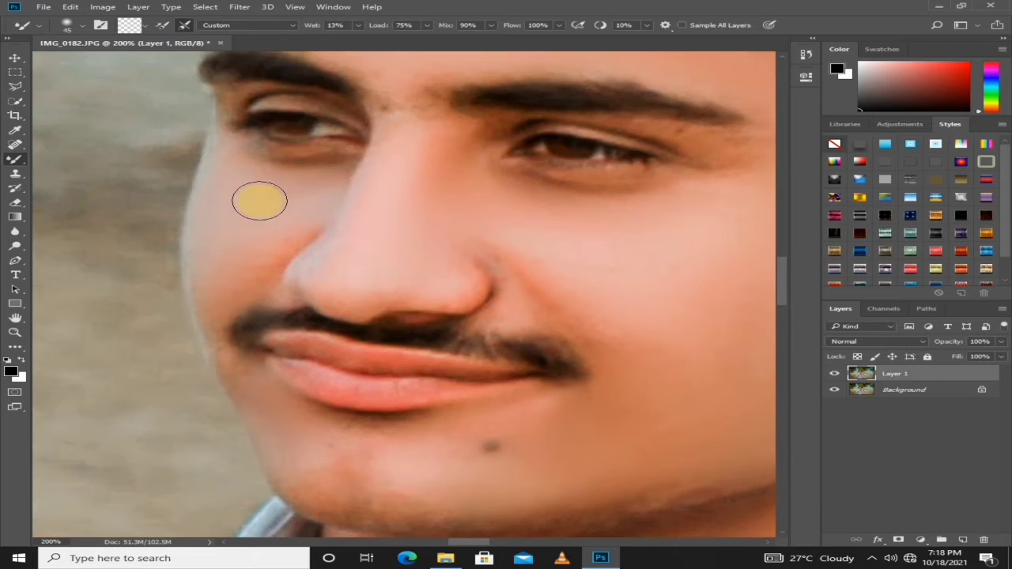
pyautogui.scroll(6, 396, 237)
pyautogui.hscroll(3, 395, 238)
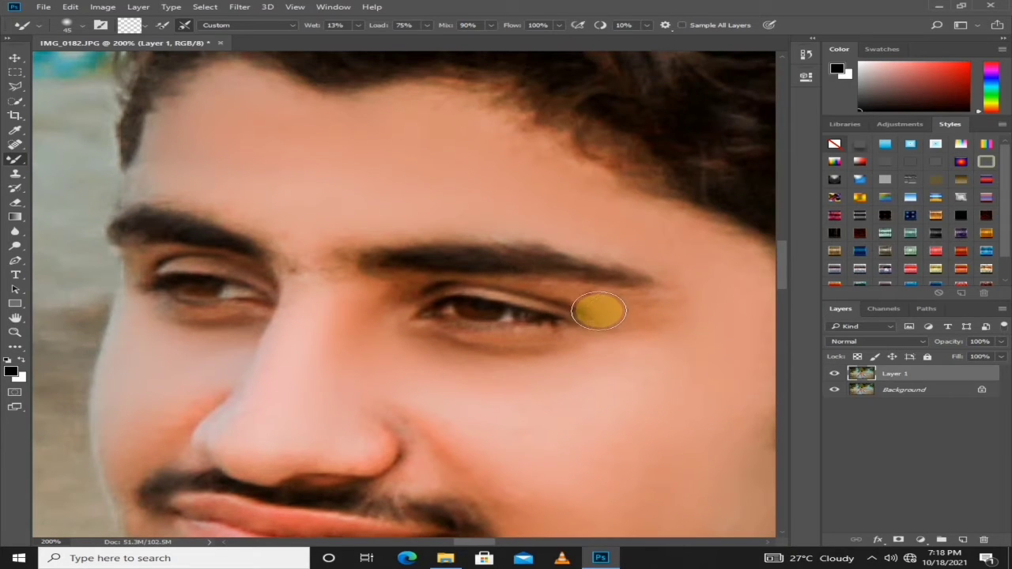
pyautogui.press('[')
pyautogui.press('[')
pyautogui.press('[')
pyautogui.press('[')
pyautogui.press('[')
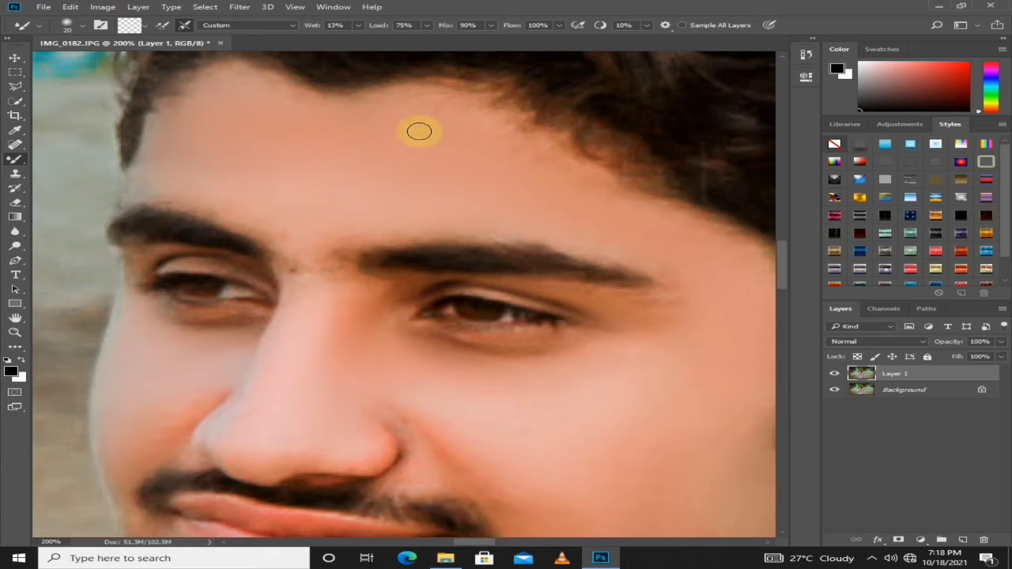
pyautogui.press(']')
pyautogui.press(']')
pyautogui.press(']')
pyautogui.press(']')
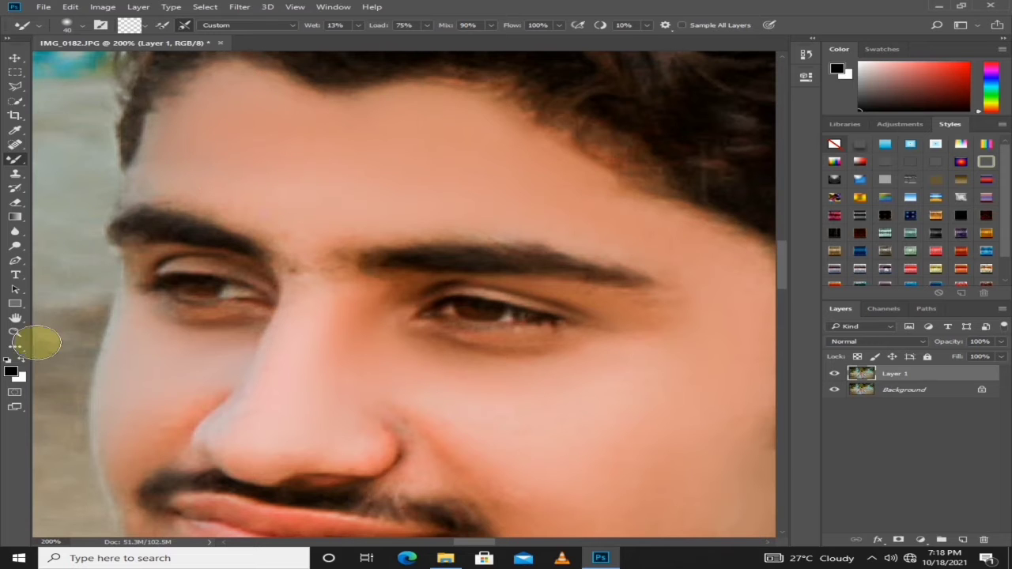
# Open the Camera Raw Filter on the retouched layer and show its presets
pyautogui.click(15, 333)
pyautogui.rightClick(279, 248)
pyautogui.click(299, 261)
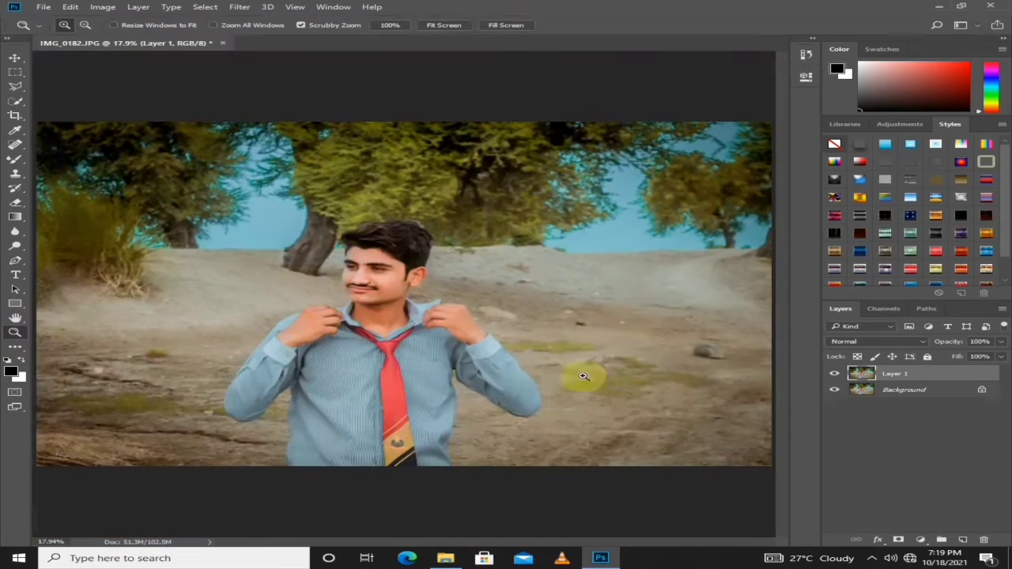
pyautogui.click(252, 7)
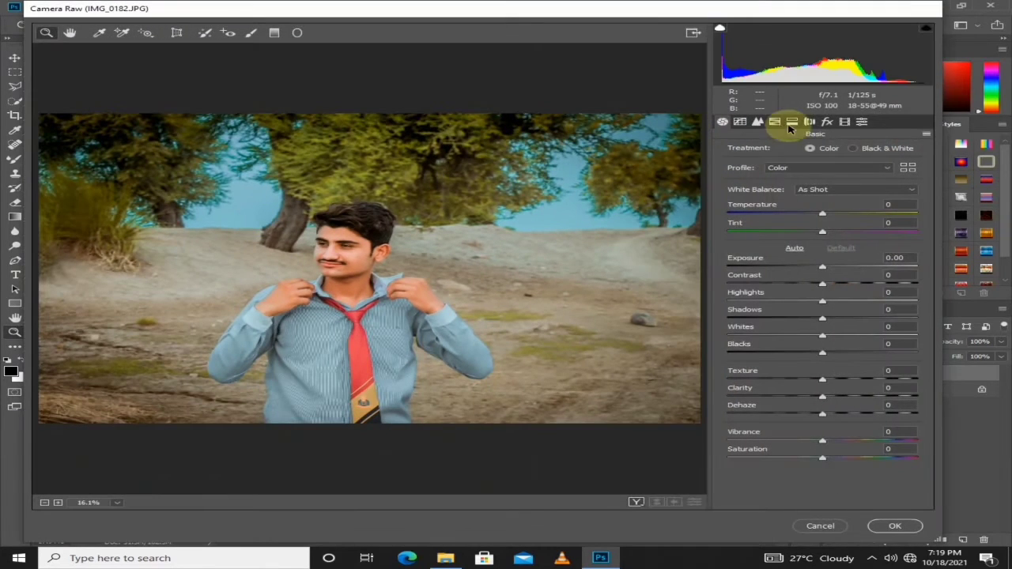
pyautogui.click(862, 121)
# Try the user preset ae2k19 (2)(1) on the photo and check its effect on the face and hands
pyautogui.click(767, 344)
pyautogui.click(764, 356)
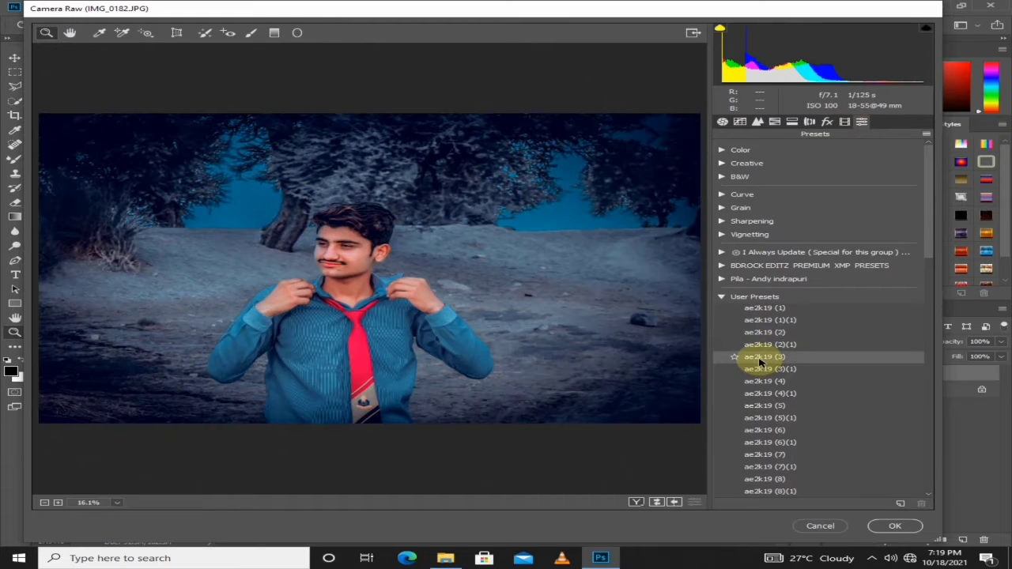
pyautogui.click(764, 346)
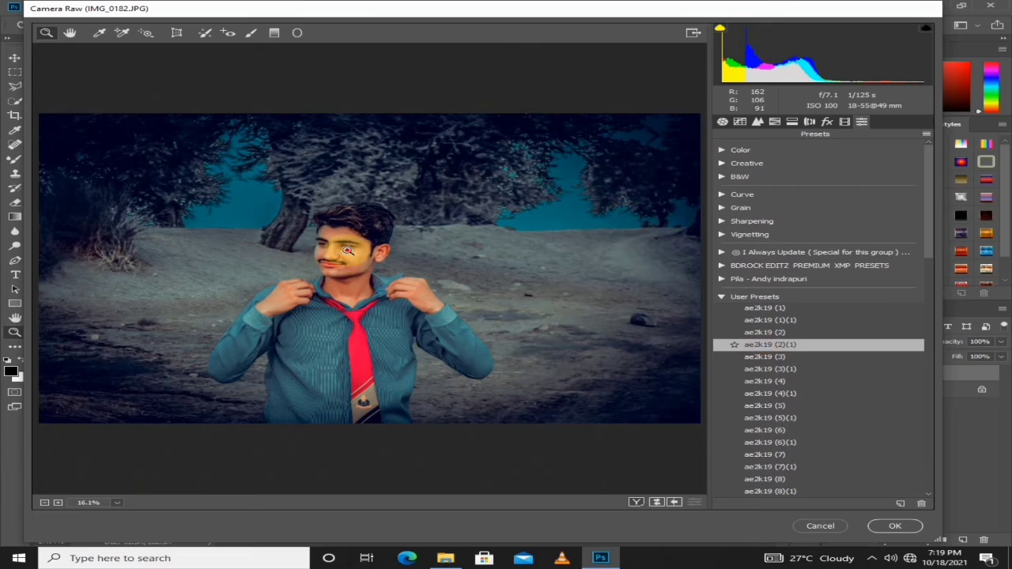
pyautogui.click(346, 255)
pyautogui.click(390, 310)
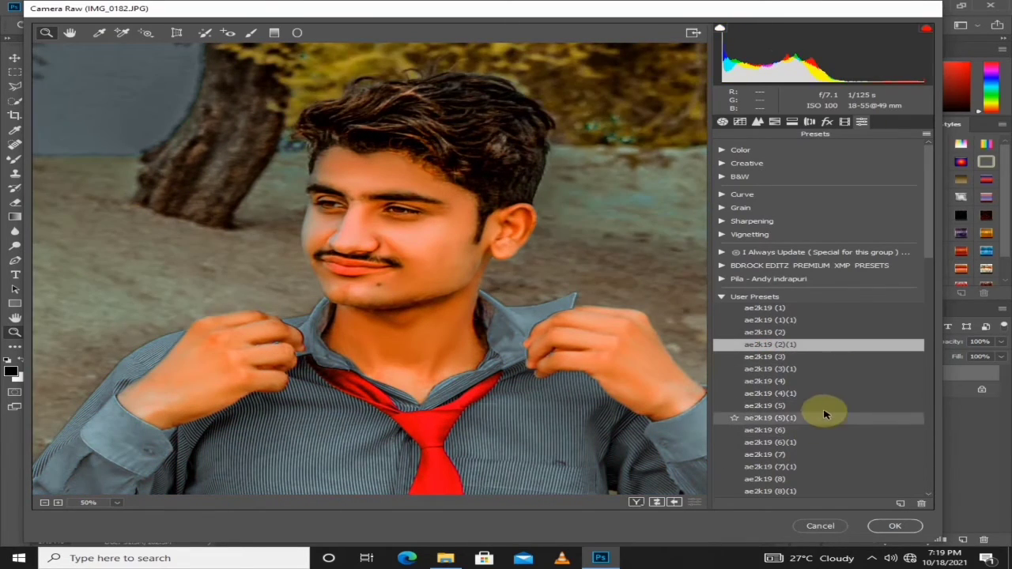
pyautogui.rightClick(518, 320)
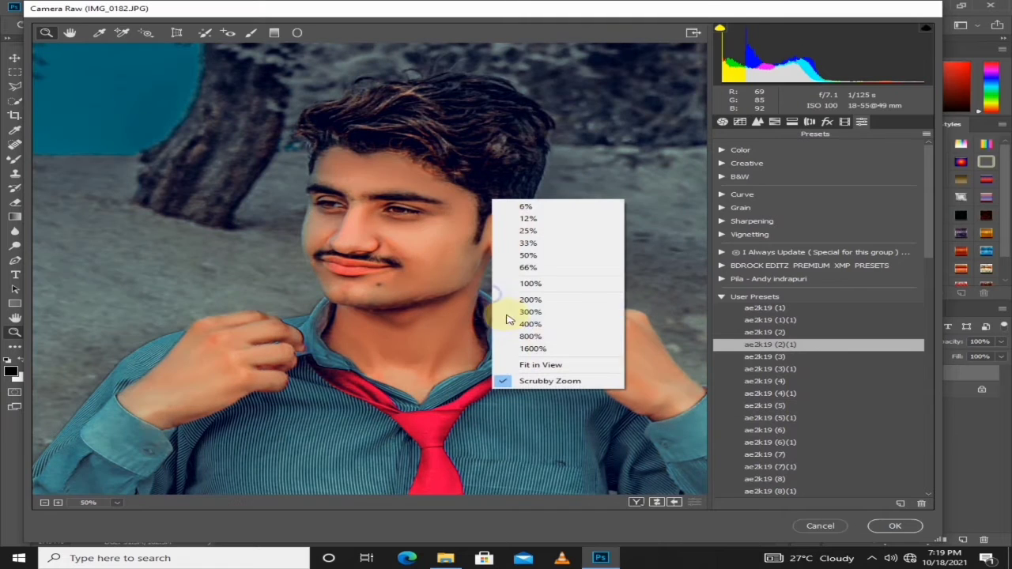
pyautogui.click(524, 207)
pyautogui.click(426, 260)
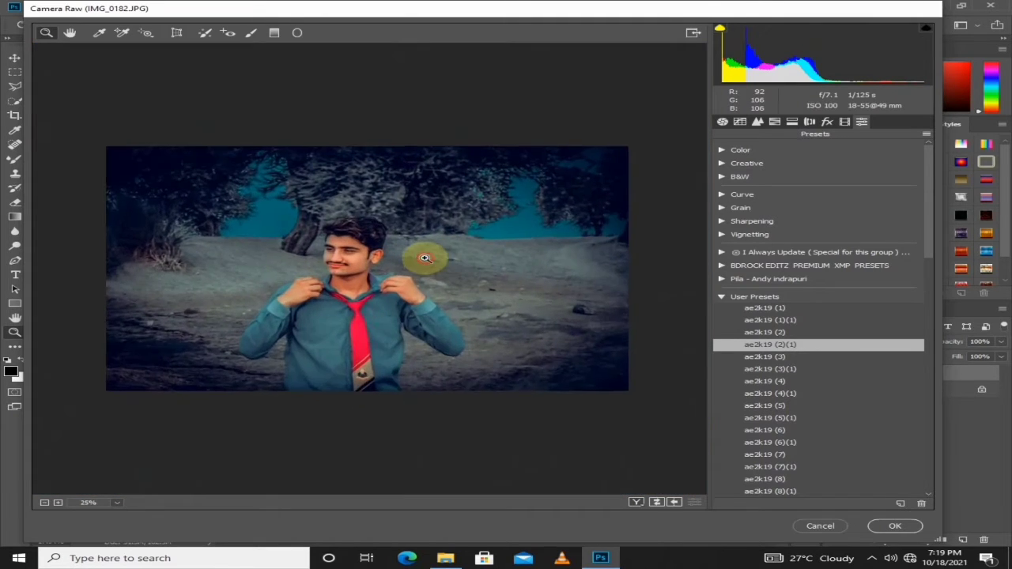
pyautogui.click(424, 259)
pyautogui.moveTo(242, 257); pyautogui.dragTo(373, 170)
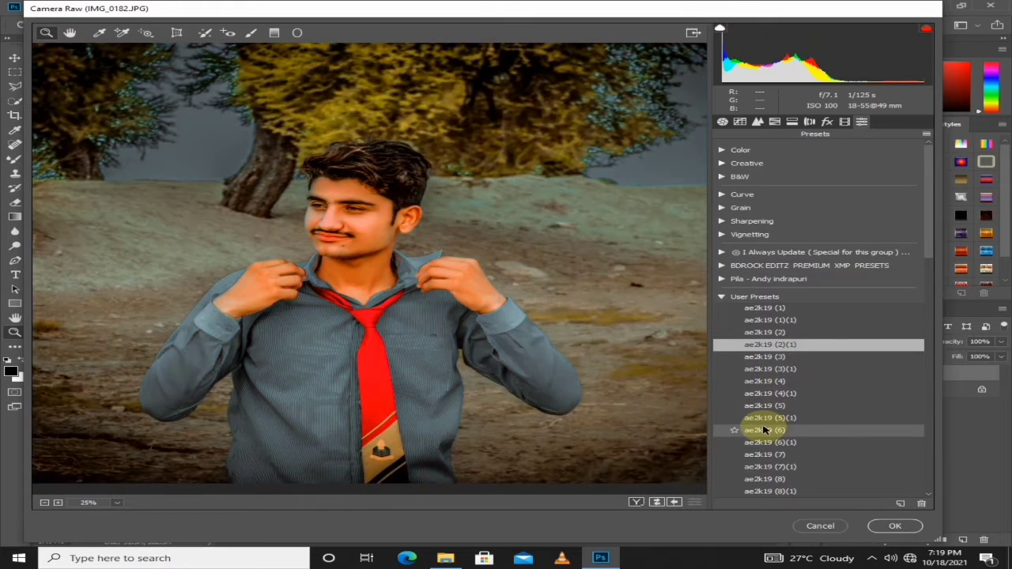
# Apply the user preset ae2k19 (6) to the photo
pyautogui.click(764, 430)
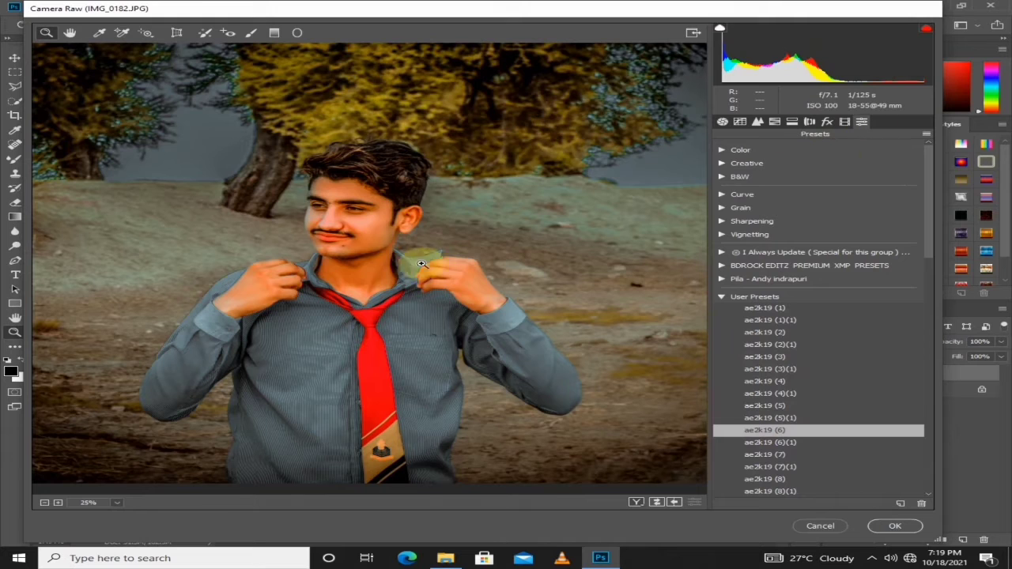
pyautogui.rightClick(421, 264)
pyautogui.click(423, 171)
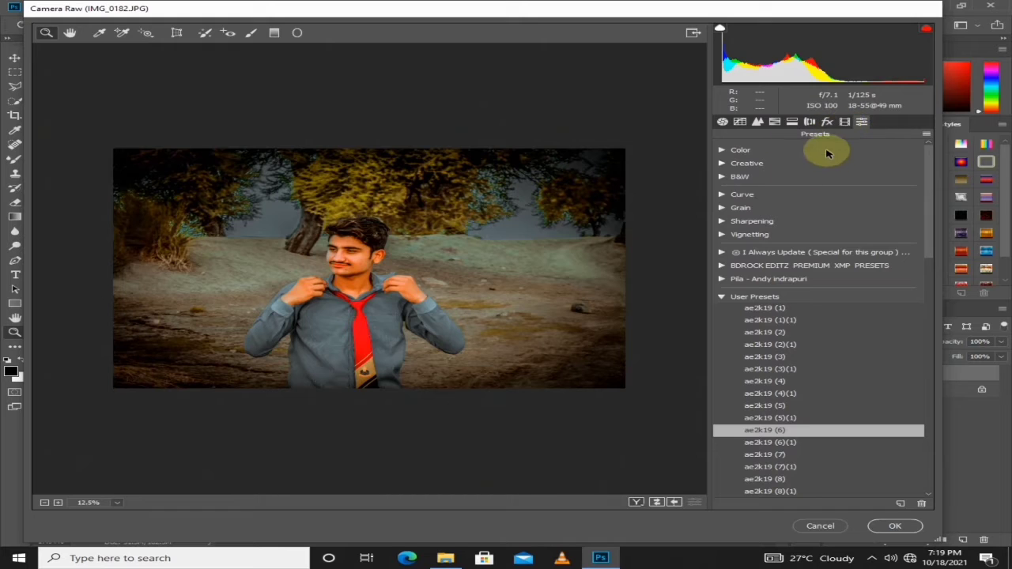
# Set the HSL luminance of Oranges to +22 and Yellows to -9, and the saturation of Reds to -31 and Blues to +63
pyautogui.click(774, 122)
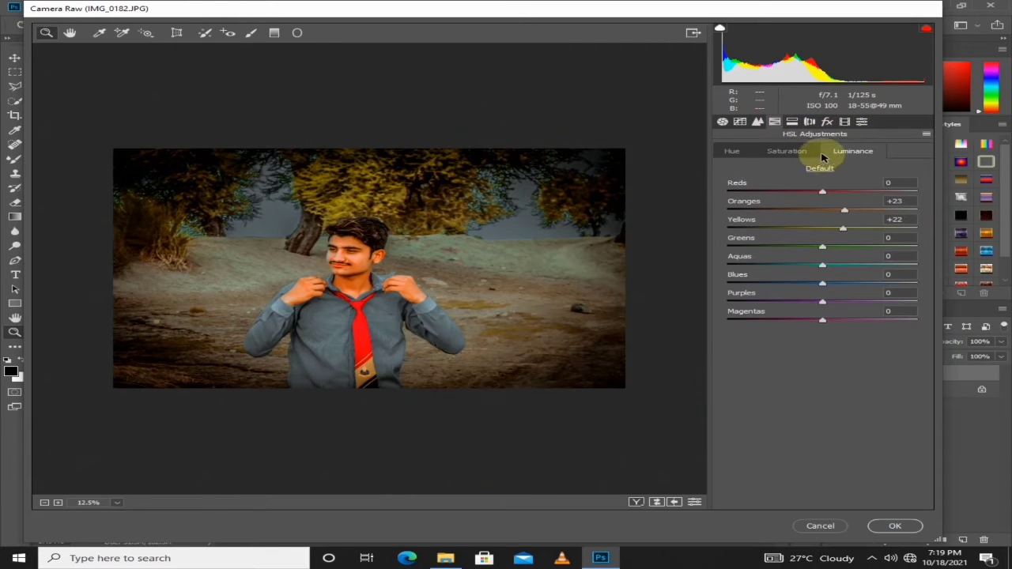
pyautogui.moveTo(845, 214); pyautogui.dragTo(814, 235)
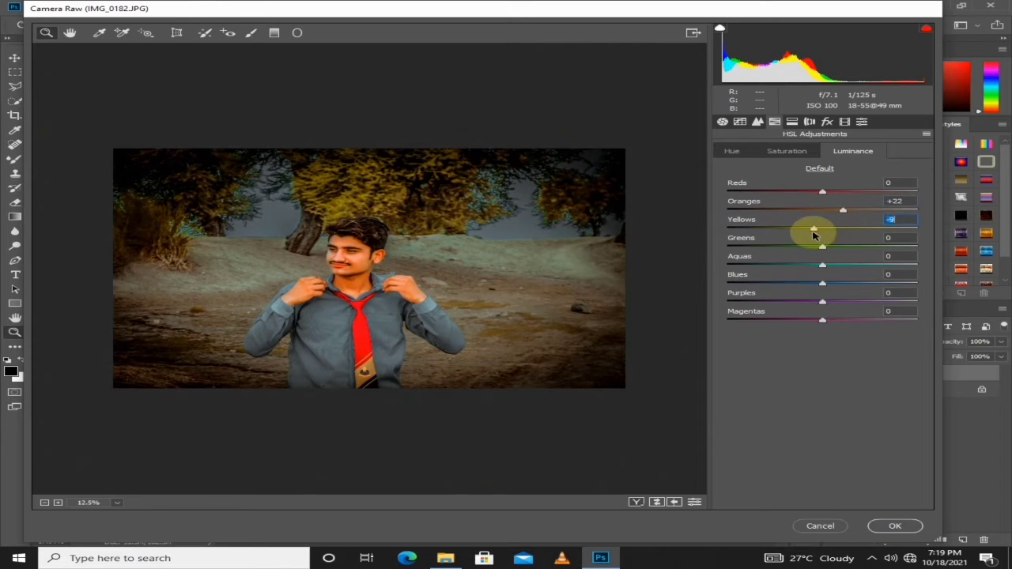
pyautogui.click(789, 151)
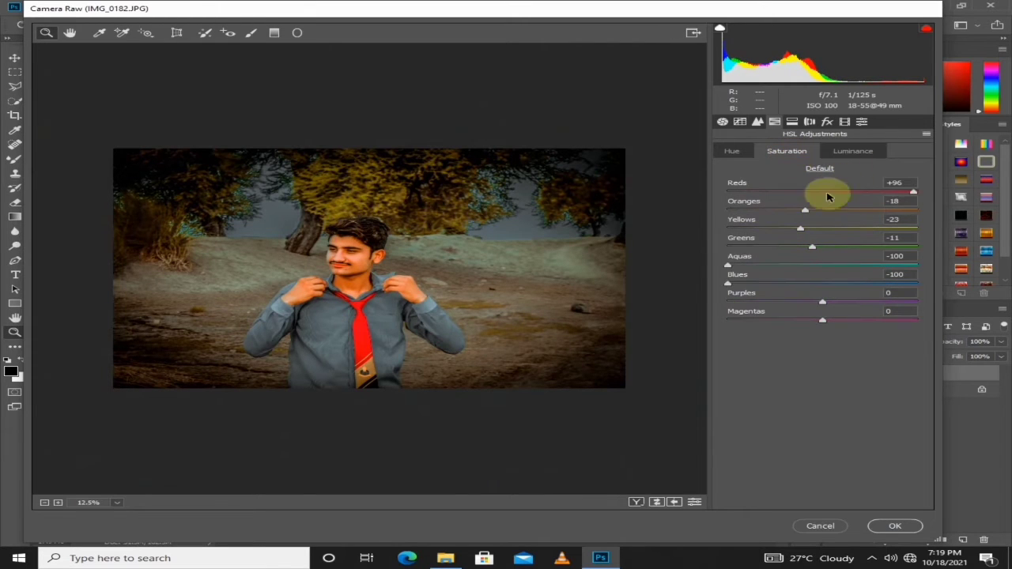
pyautogui.moveTo(867, 194); pyautogui.dragTo(805, 206)
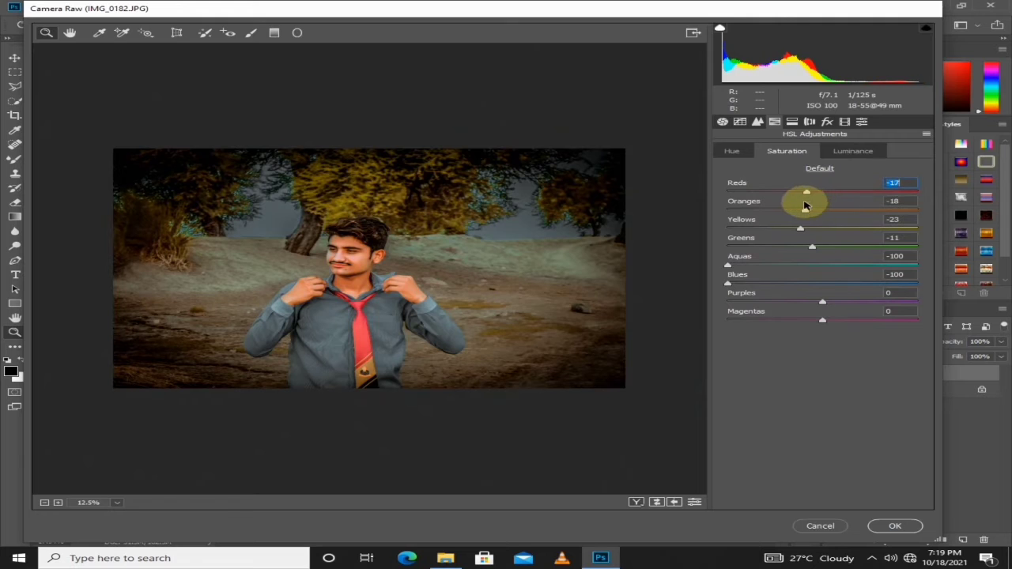
pyautogui.click(349, 250)
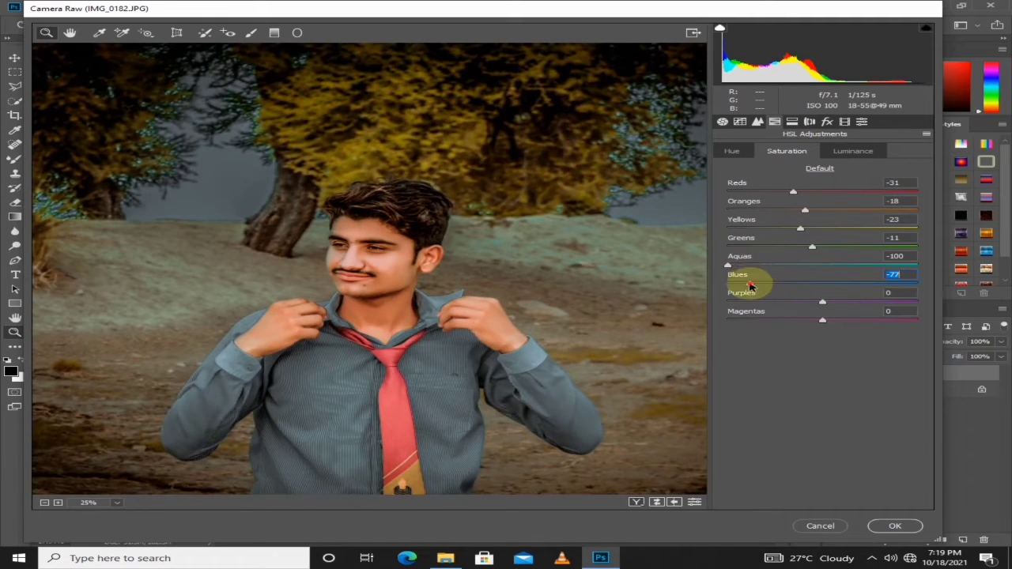
pyautogui.moveTo(751, 286); pyautogui.dragTo(883, 286)
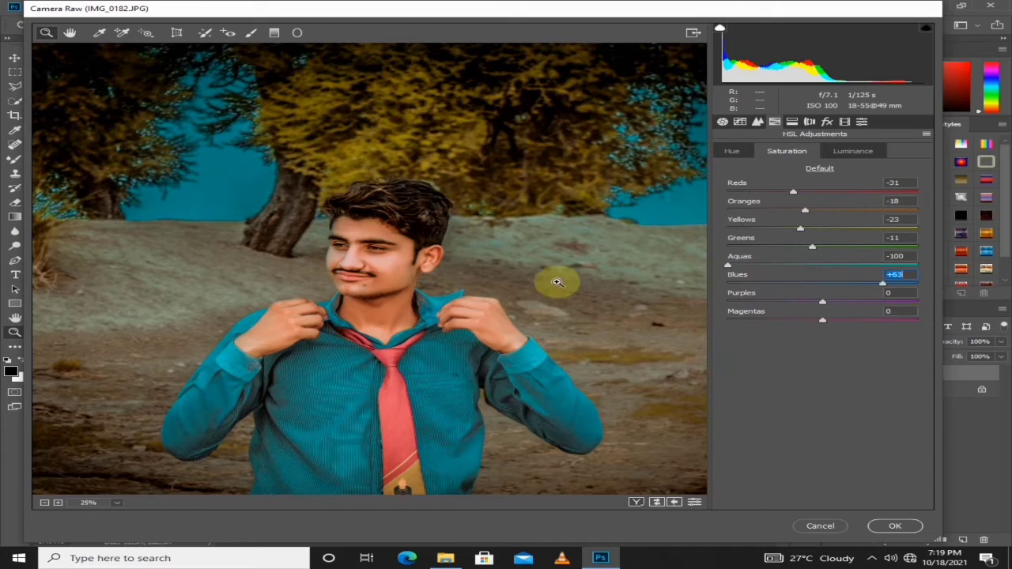
# Raise the Darks of the parametric tone curve to +13
pyautogui.rightClick(443, 254)
pyautogui.click(475, 175)
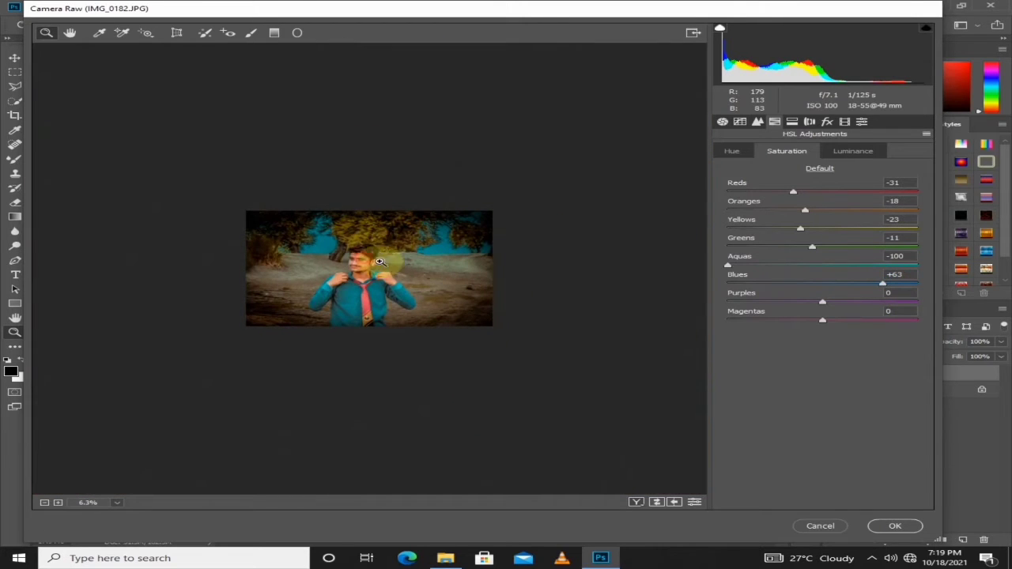
pyautogui.click(379, 261)
pyautogui.click(741, 123)
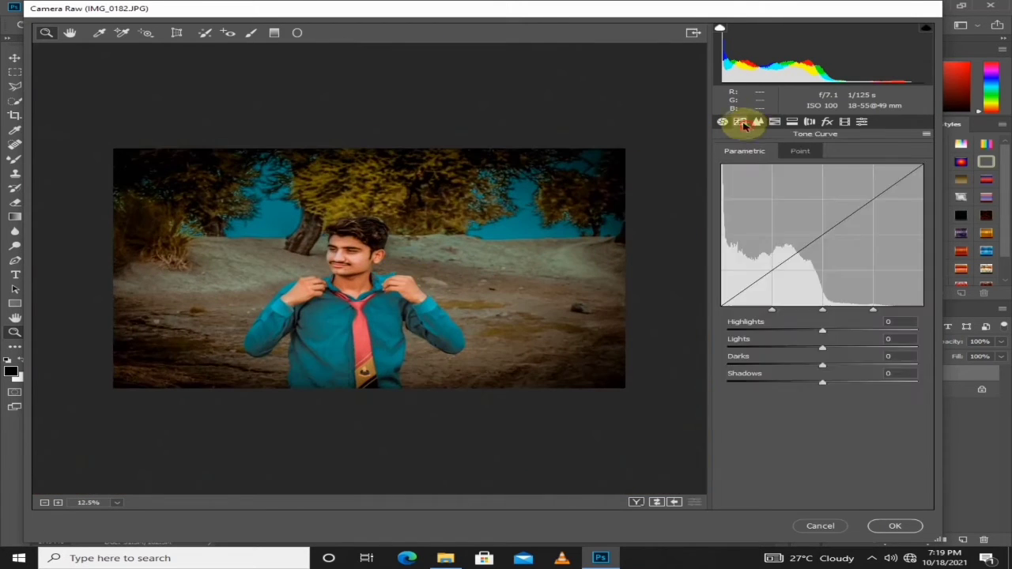
pyautogui.moveTo(823, 365)
pyautogui.mouseDown()
pyautogui.moveTo(848, 369)
pyautogui.moveTo(835, 367)
pyautogui.mouseUp()
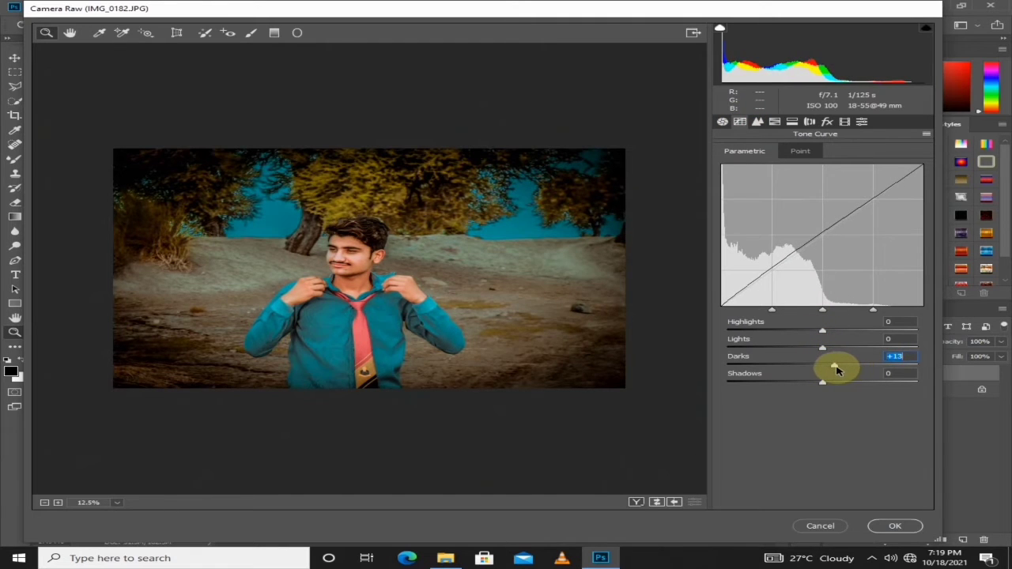
# Set the HSL saturation of Oranges to -26, and the hue of Yellows to -56 and Greens to -91
pyautogui.click(780, 125)
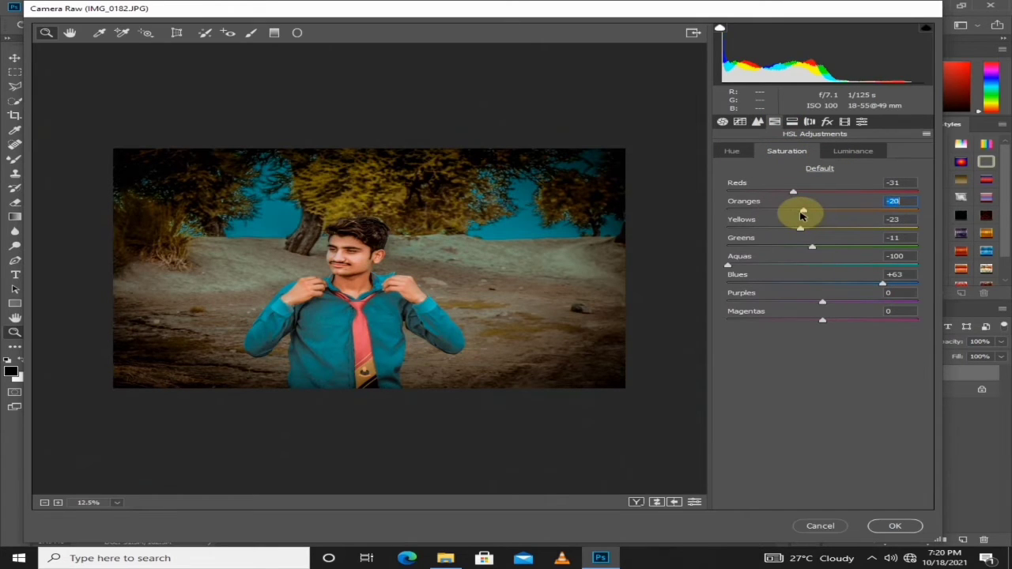
pyautogui.moveTo(797, 221); pyautogui.dragTo(798, 220)
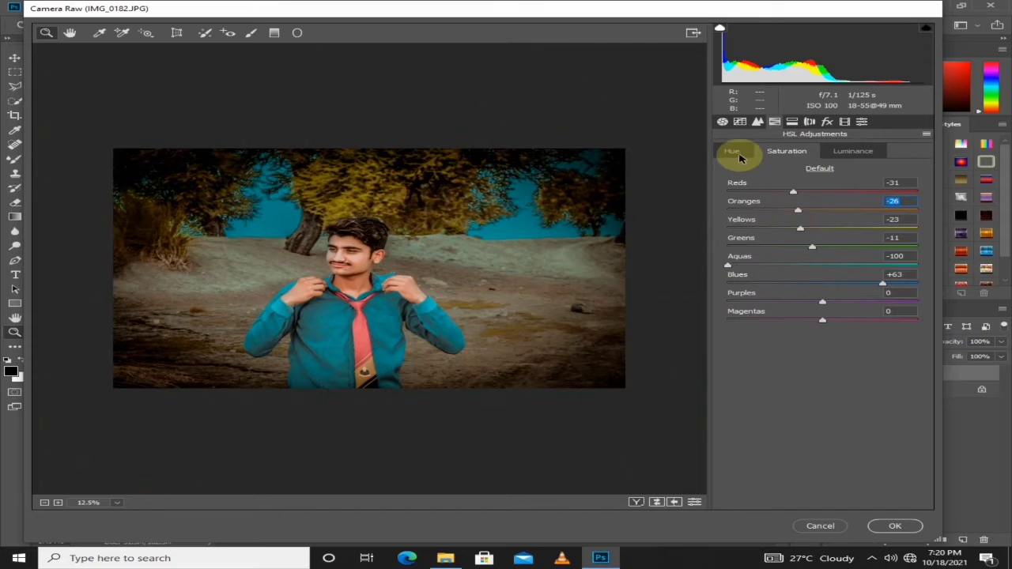
pyautogui.click(735, 151)
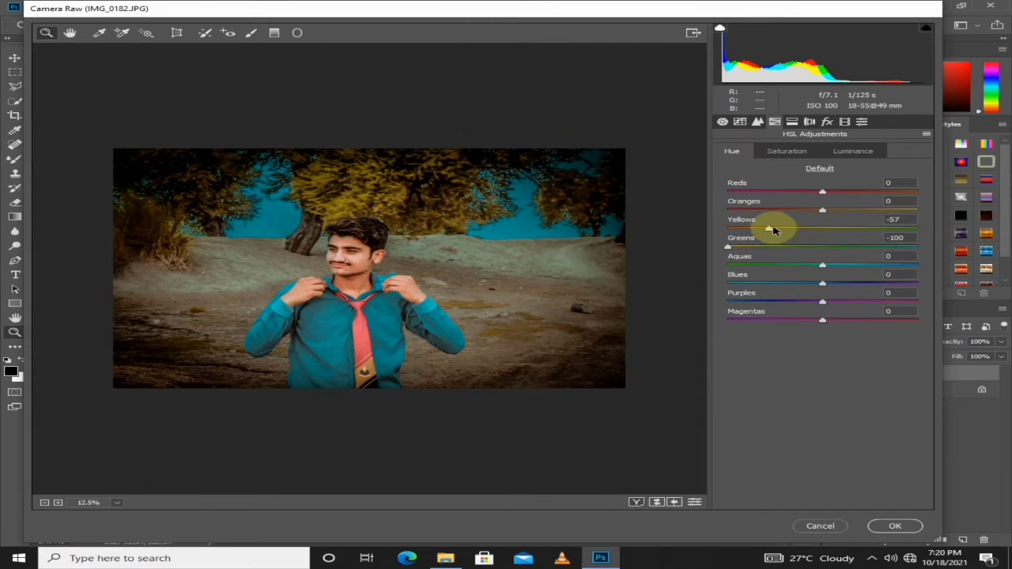
pyautogui.moveTo(773, 230)
pyautogui.mouseDown()
pyautogui.moveTo(820, 229)
pyautogui.moveTo(779, 242)
pyautogui.mouseUp()
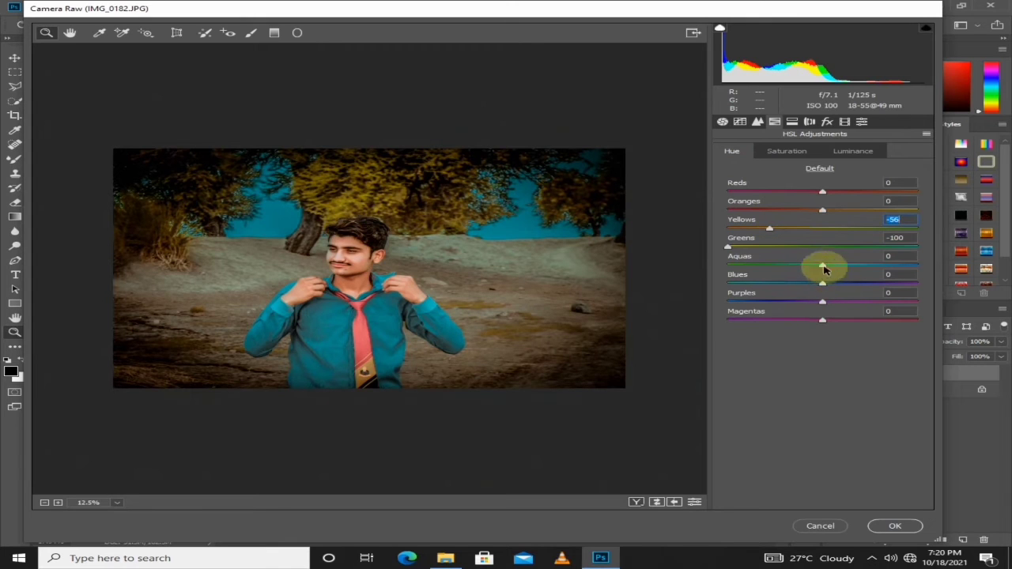
pyautogui.moveTo(735, 250); pyautogui.dragTo(761, 263)
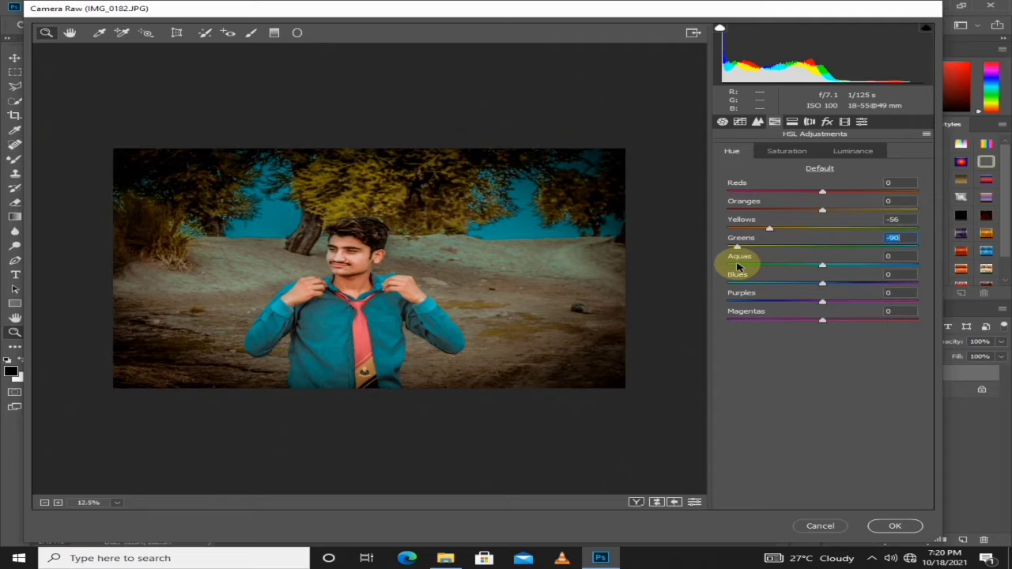
pyautogui.click(354, 265)
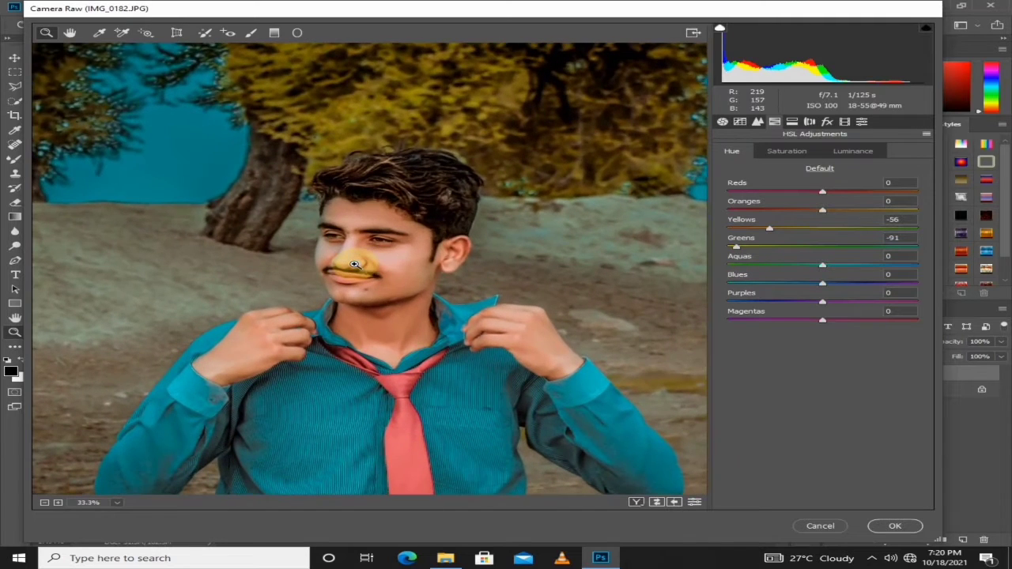
pyautogui.rightClick(392, 253)
pyautogui.click(447, 148)
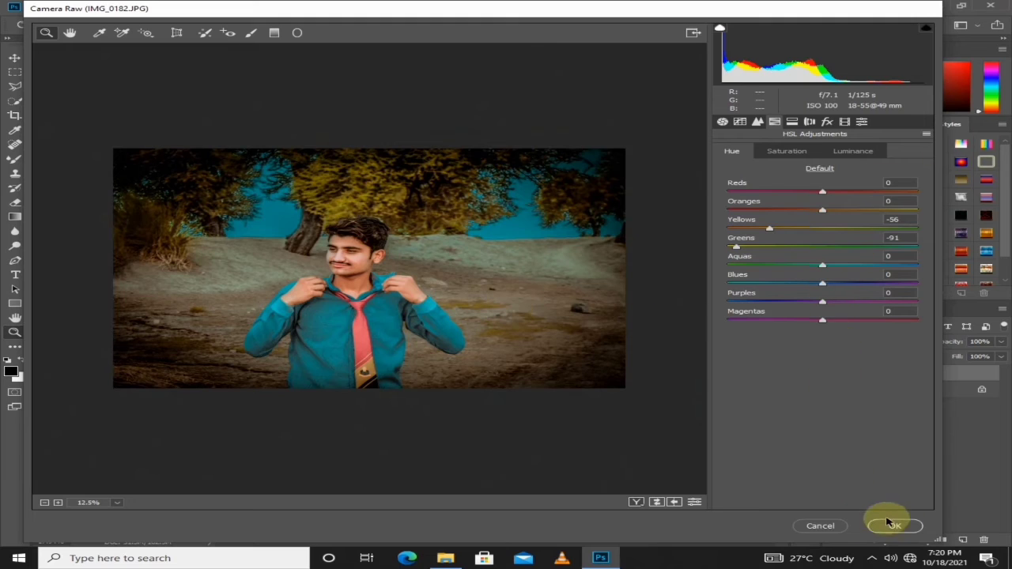
# Try a Texture value of +50 in the basic adjustments and check its effect on the face and shirt
pyautogui.click(809, 123)
pyautogui.click(794, 121)
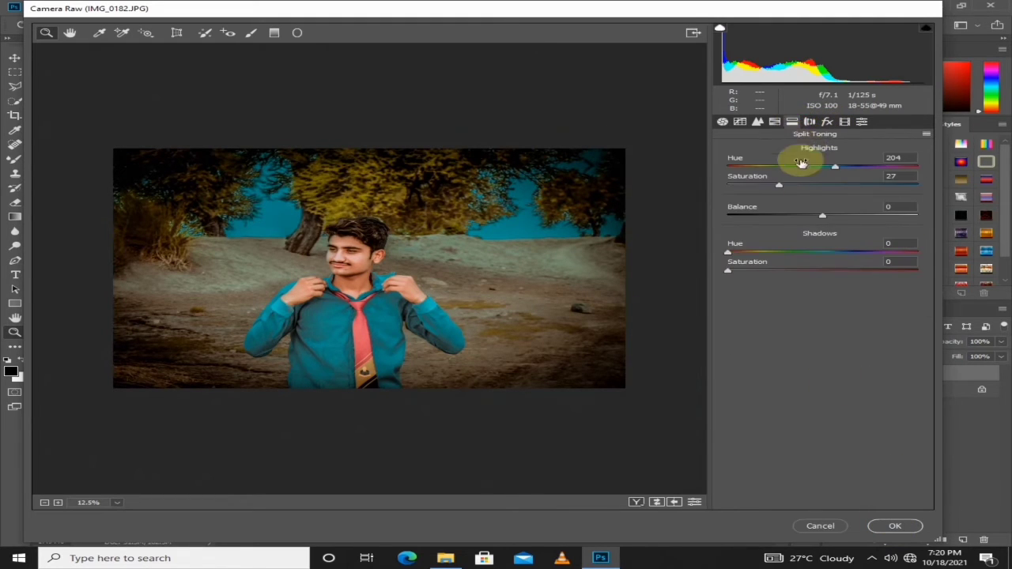
pyautogui.click(722, 121)
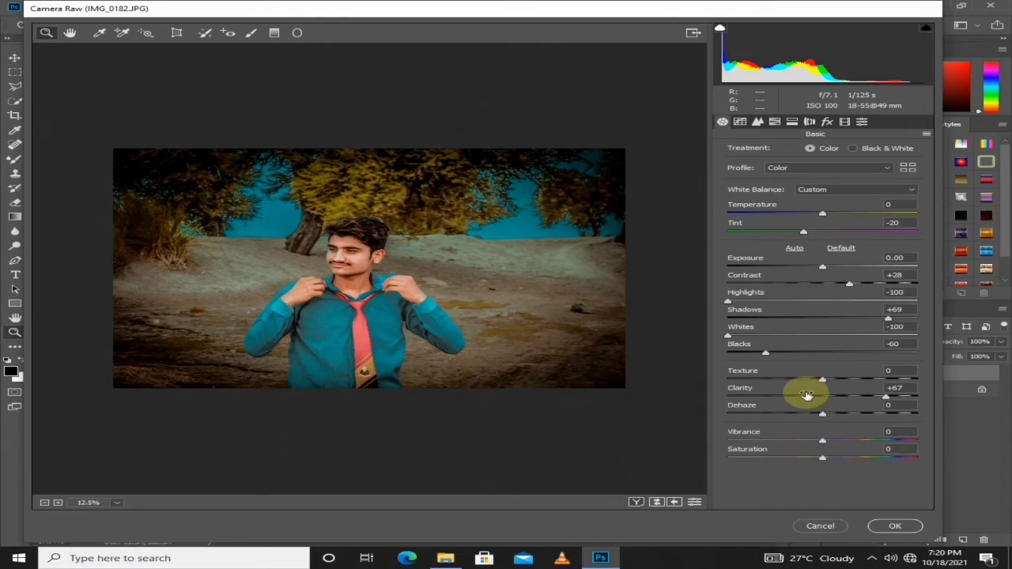
pyautogui.moveTo(841, 383); pyautogui.dragTo(874, 385)
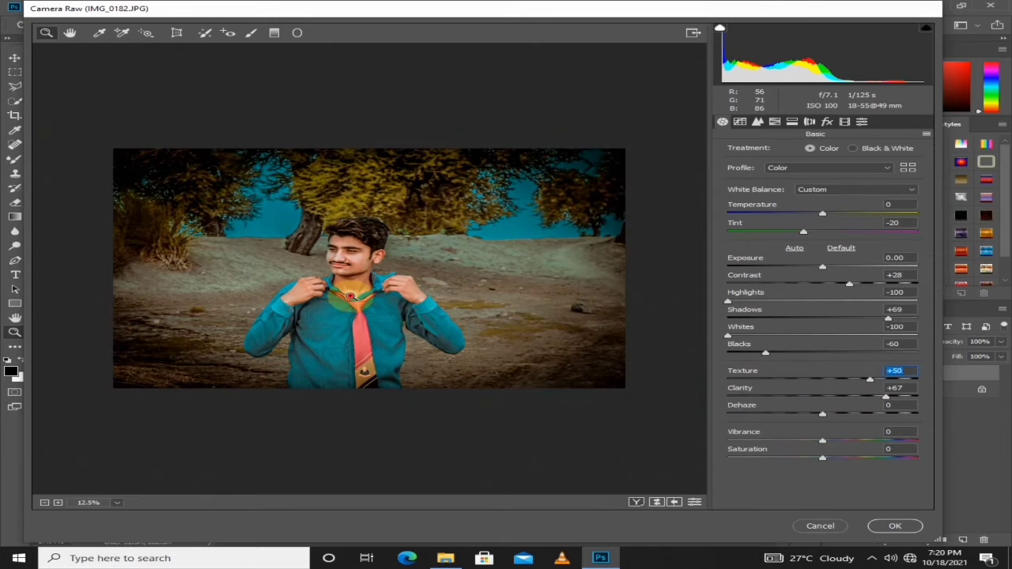
pyautogui.click(355, 286)
pyautogui.rightClick(366, 250)
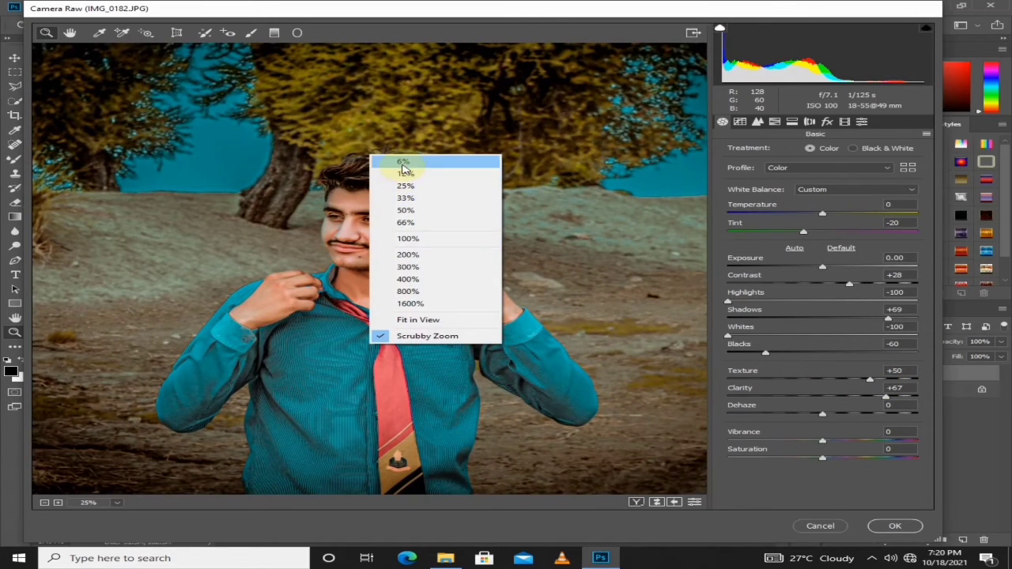
pyautogui.click(401, 175)
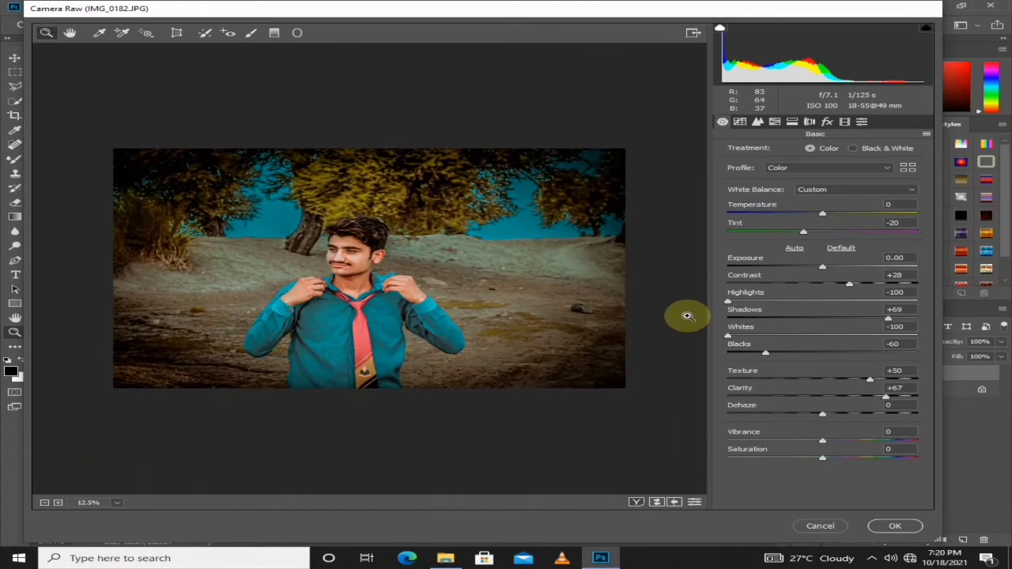
pyautogui.click(246, 275)
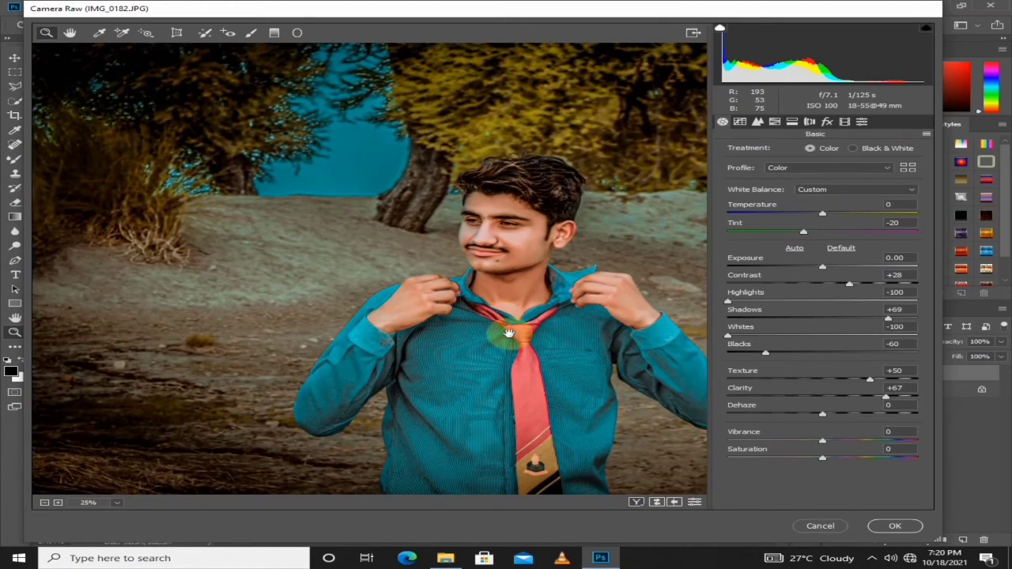
pyautogui.moveTo(508, 334); pyautogui.dragTo(463, 314)
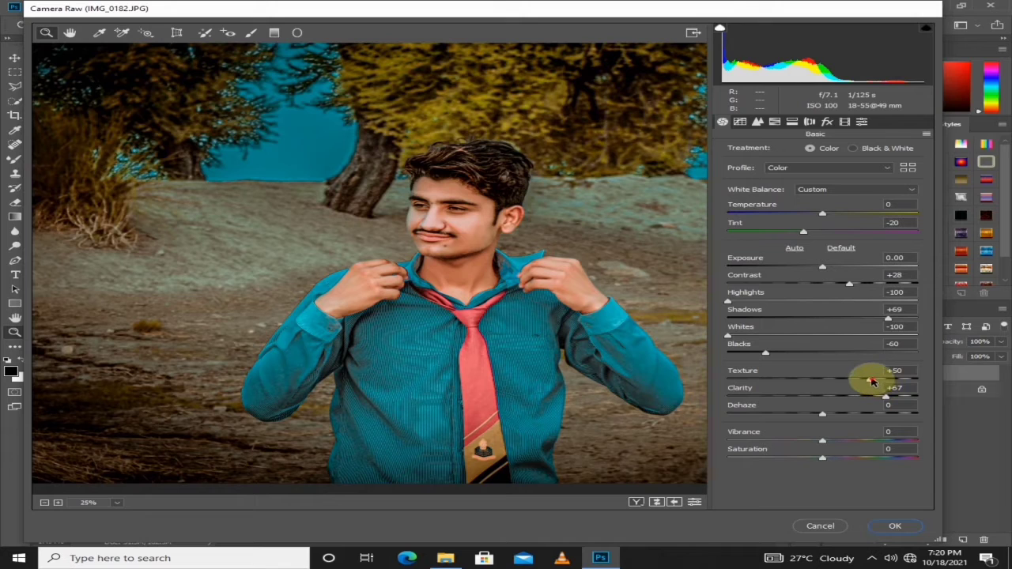
# Try Texture at +25 with Clarity at -31 and check the whole photo
pyautogui.moveTo(850, 383); pyautogui.dragTo(792, 407)
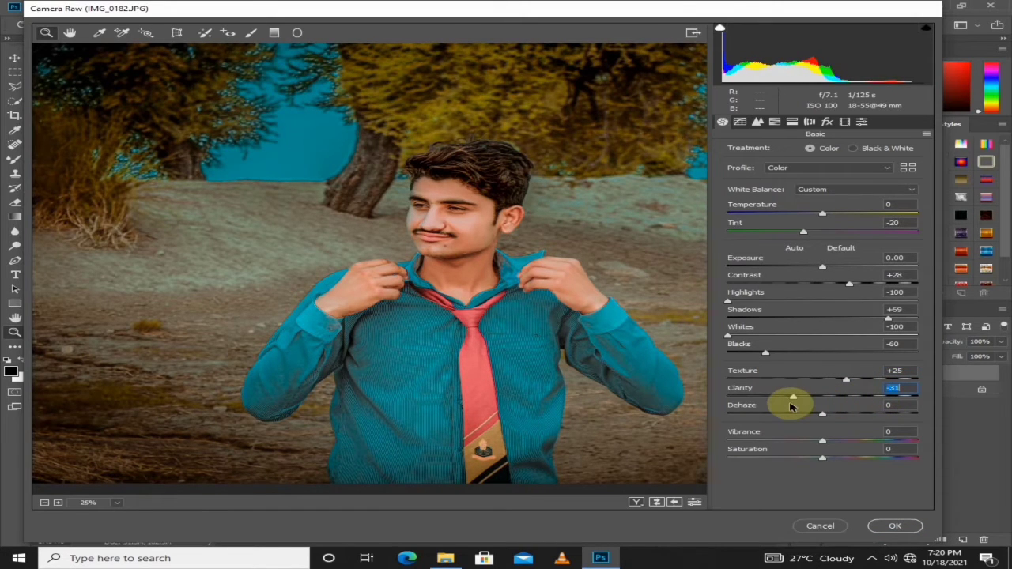
pyautogui.rightClick(304, 279)
pyautogui.click(340, 191)
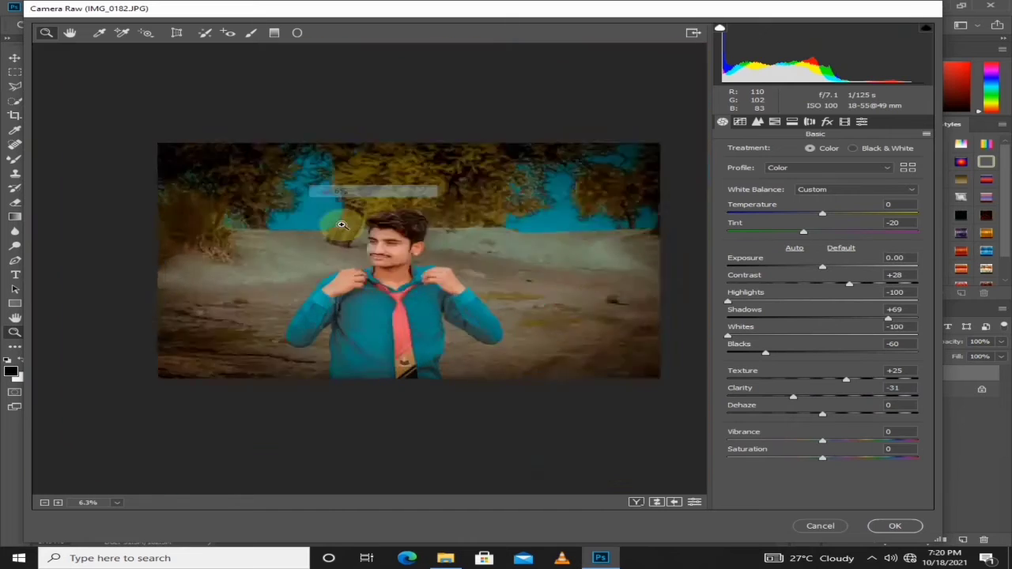
# Set Clarity to +24 and Texture to +28, checking the detail on the face and hands
pyautogui.click(365, 244)
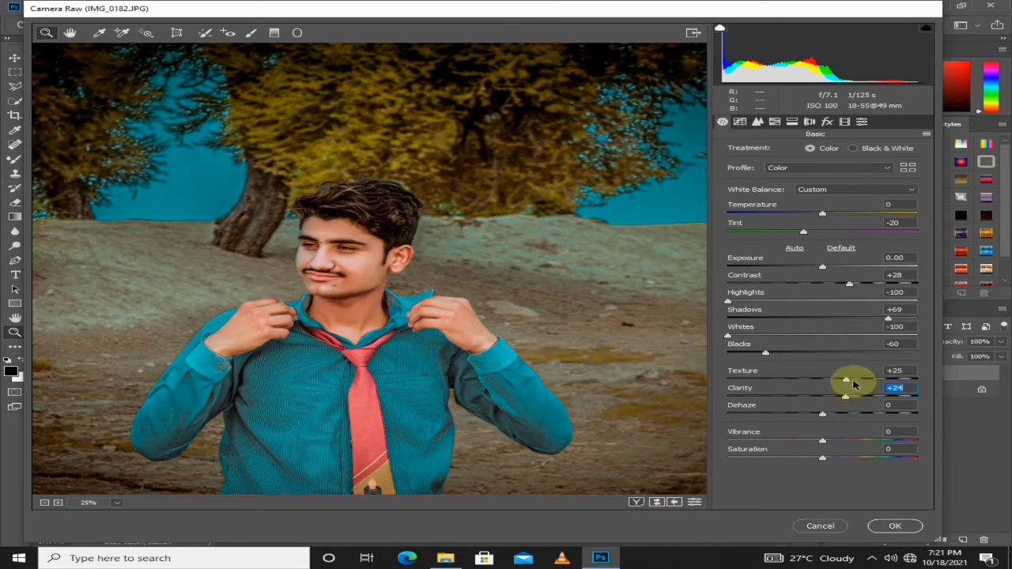
pyautogui.moveTo(853, 382); pyautogui.dragTo(852, 382)
pyautogui.rightClick(315, 250)
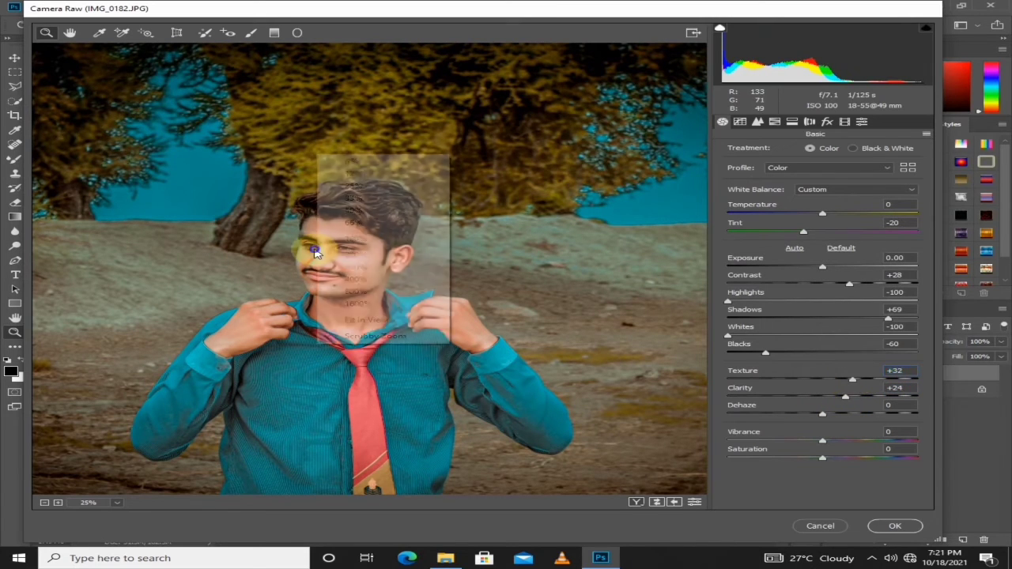
pyautogui.click(257, 238)
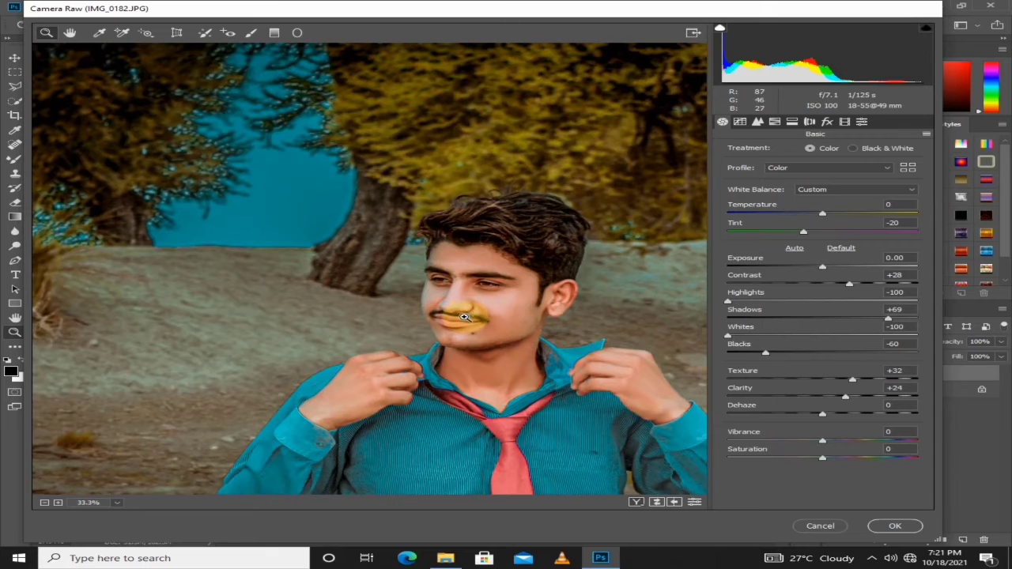
pyautogui.moveTo(461, 323); pyautogui.dragTo(427, 263)
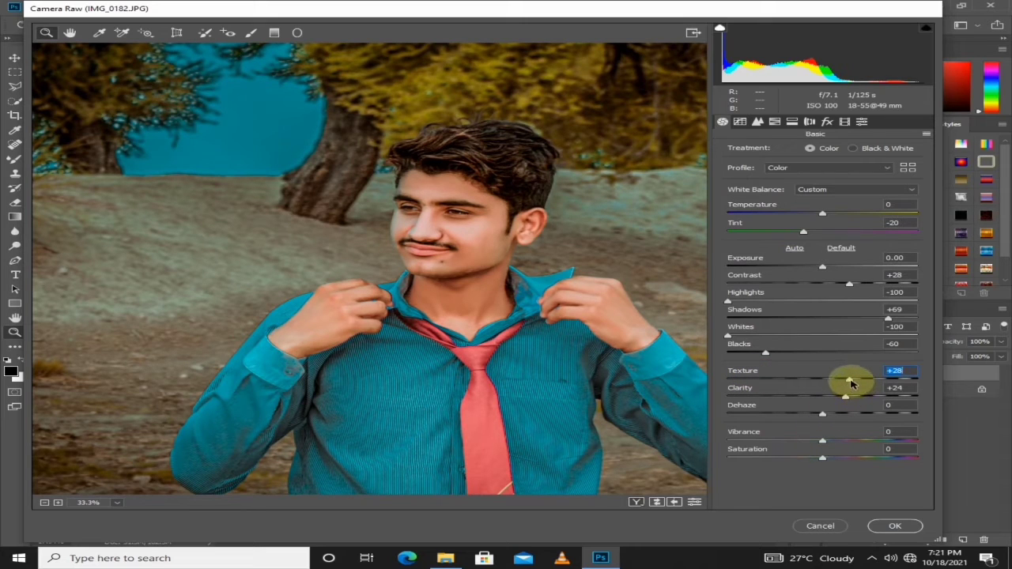
# Set Highlights to -99 and apply the Camera Raw adjustments to the layer
pyautogui.moveTo(742, 301); pyautogui.dragTo(712, 342)
pyautogui.rightClick(474, 305)
pyautogui.click(510, 233)
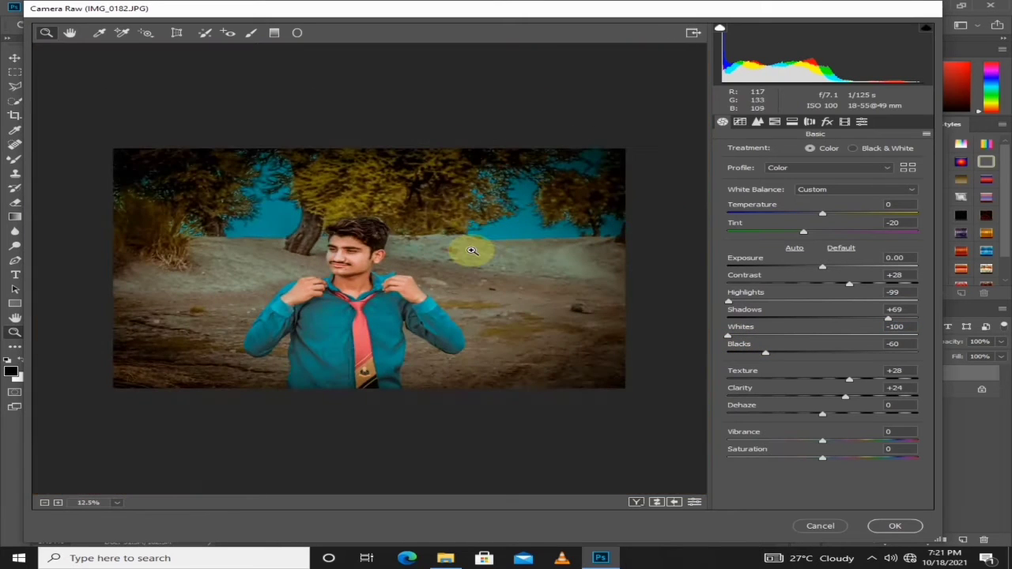
pyautogui.click(893, 526)
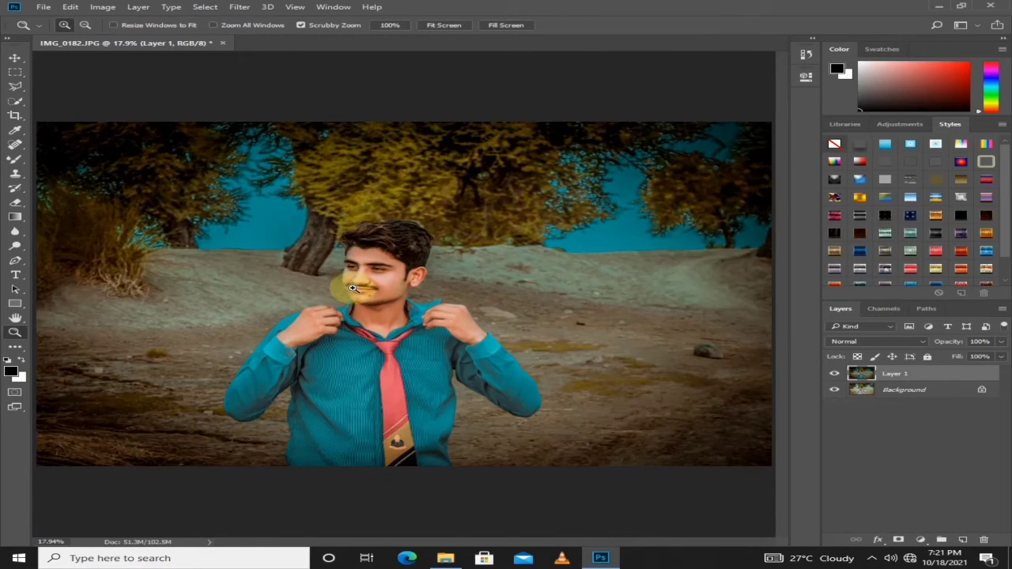
# Smooth the skin of the cheek and temple on the ear side of the face with the Mixer Brush at size 60
pyautogui.click(357, 282)
pyautogui.click(363, 276)
pyautogui.click(380, 255)
pyautogui.click(380, 252)
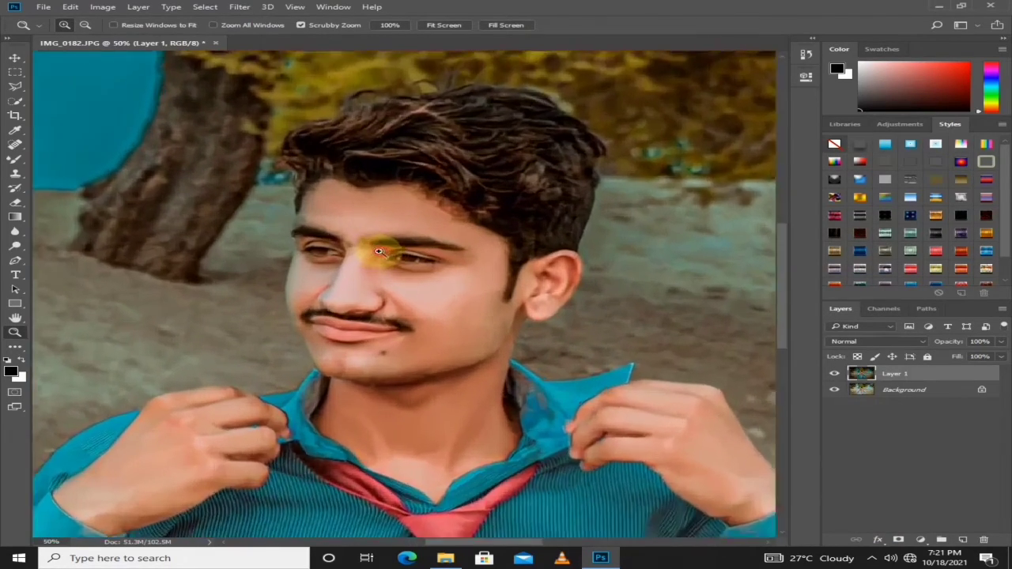
pyautogui.click(379, 251)
pyautogui.click(16, 158)
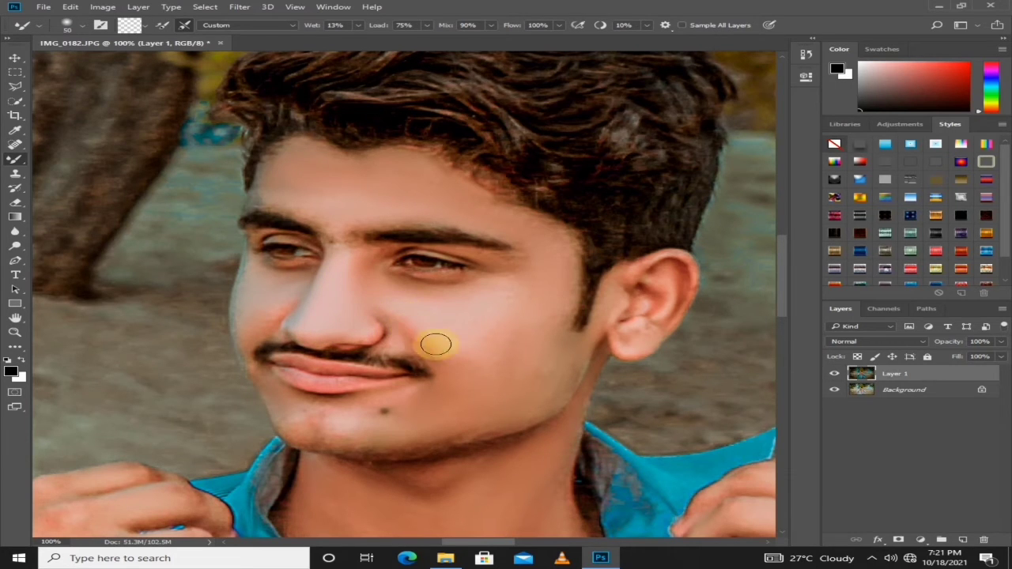
pyautogui.moveTo(430, 333)
pyautogui.mouseDown()
pyautogui.moveTo(405, 286)
pyautogui.moveTo(383, 275)
pyautogui.moveTo(462, 291)
pyautogui.mouseUp()
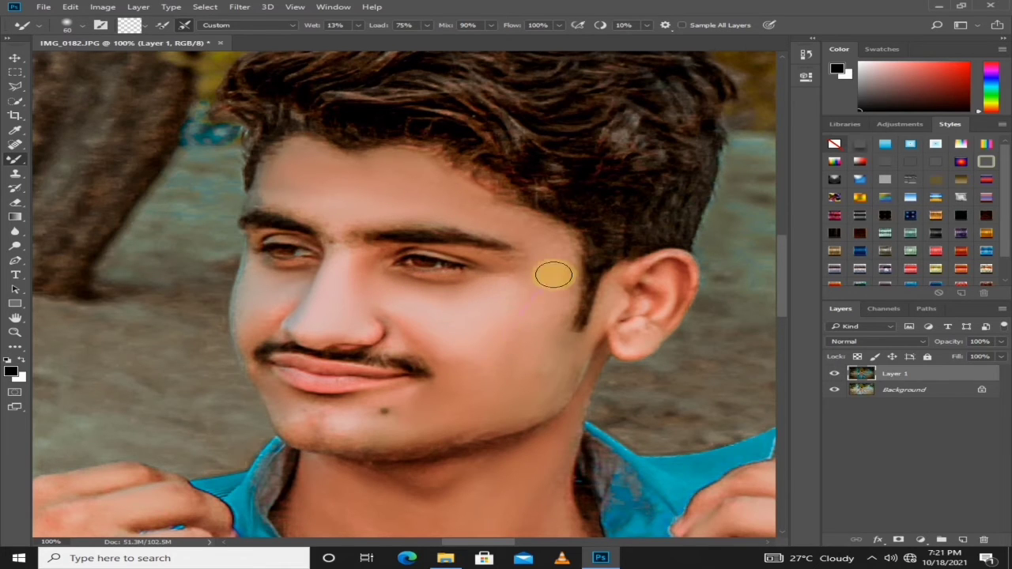
pyautogui.moveTo(554, 274); pyautogui.dragTo(547, 258)
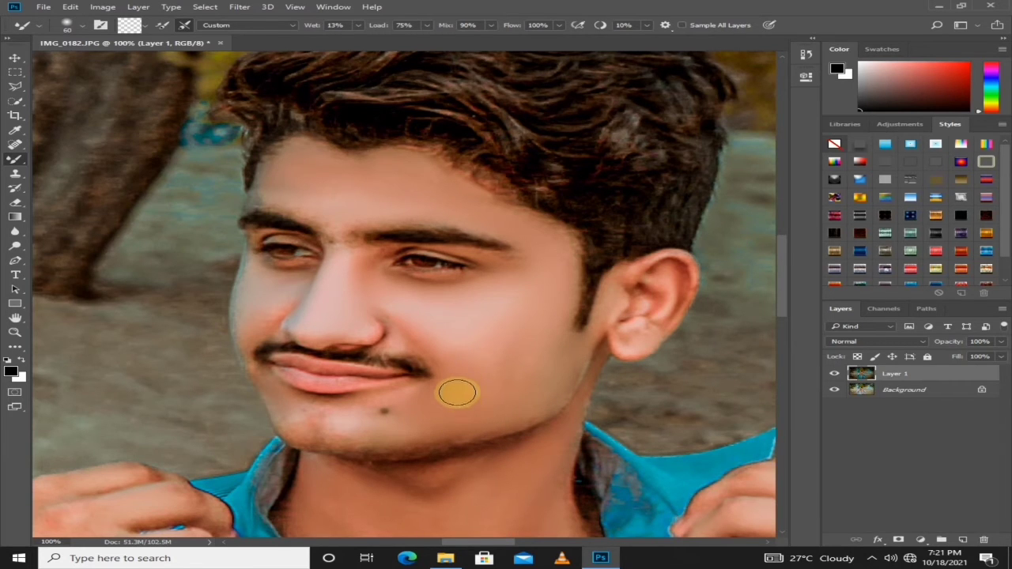
pyautogui.moveTo(460, 376); pyautogui.dragTo(517, 291)
# Blend the skin on the chin and on the far cheek below the eye with the Mixer Brush
pyautogui.moveTo(465, 317)
pyautogui.mouseDown()
pyautogui.moveTo(429, 346)
pyautogui.moveTo(414, 336)
pyautogui.moveTo(466, 337)
pyautogui.moveTo(340, 338)
pyautogui.mouseUp()
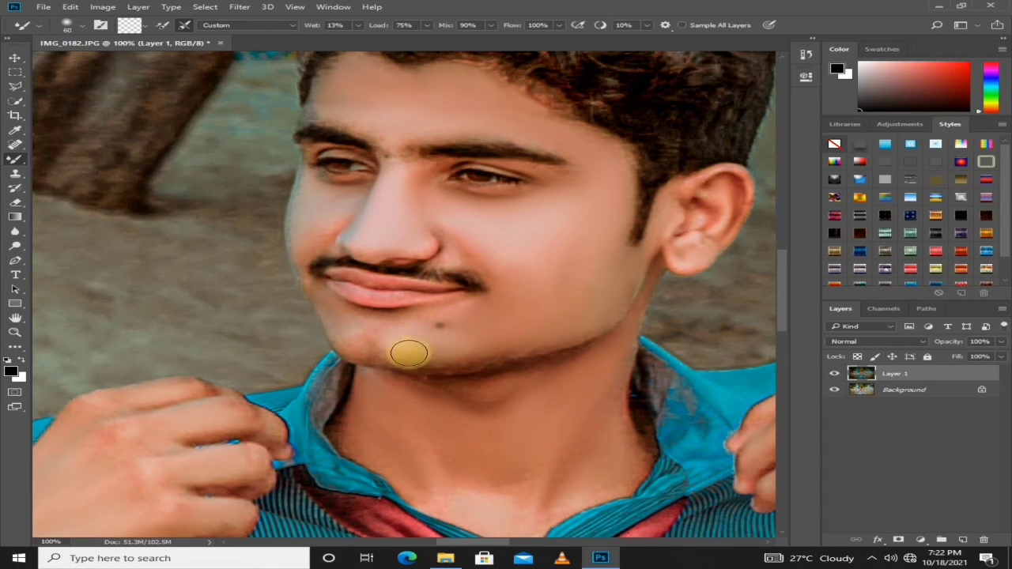
pyautogui.moveTo(407, 354)
pyautogui.mouseDown()
pyautogui.moveTo(374, 358)
pyautogui.moveTo(349, 345)
pyautogui.mouseUp()
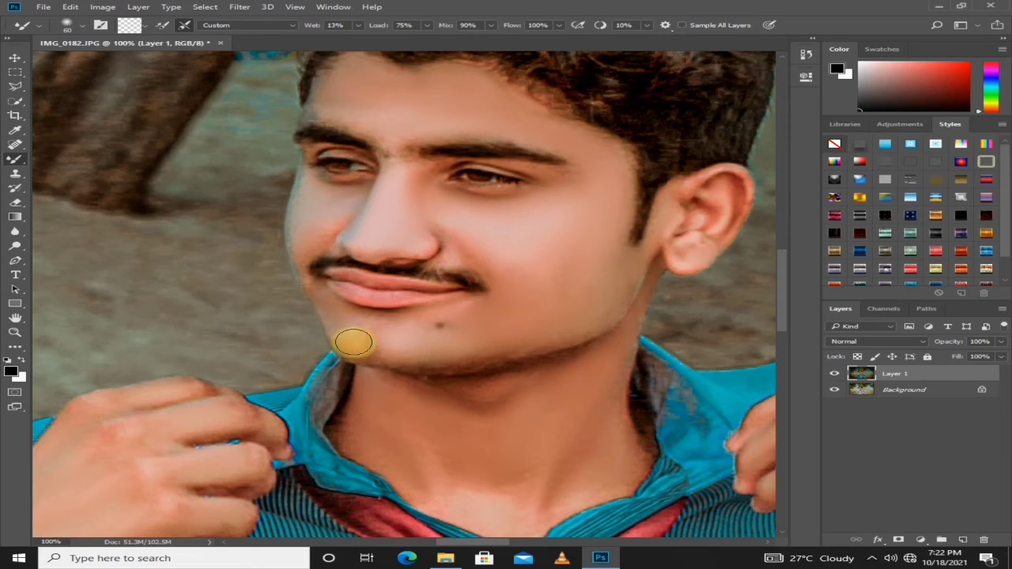
pyautogui.moveTo(314, 203)
pyautogui.mouseDown()
pyautogui.moveTo(330, 226)
pyautogui.moveTo(341, 208)
pyautogui.moveTo(313, 243)
pyautogui.moveTo(300, 193)
pyautogui.moveTo(301, 212)
pyautogui.moveTo(329, 192)
pyautogui.mouseUp()
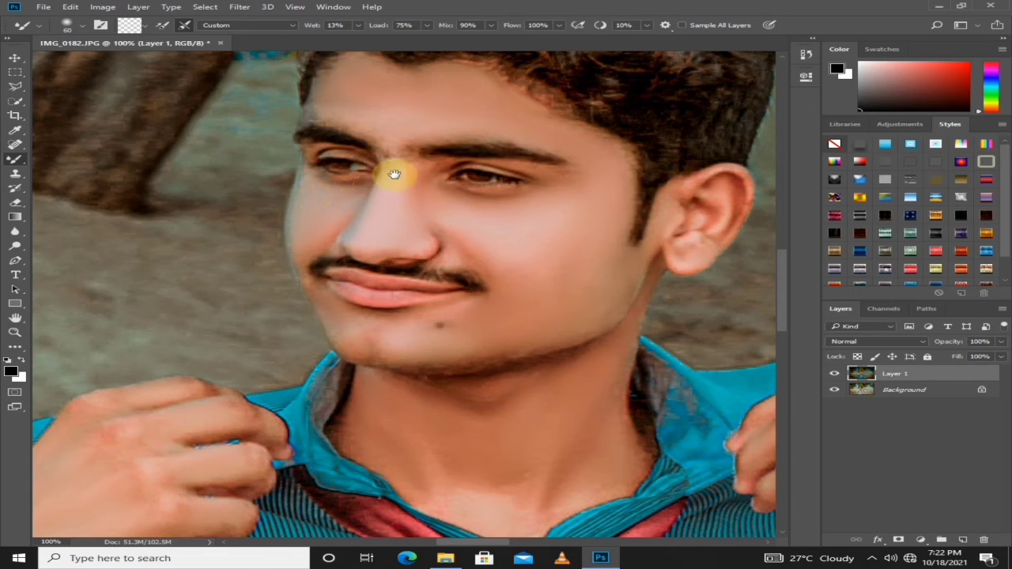
# Smooth the forehead skin between the eyebrows and the hairline with the Mixer Brush
pyautogui.scroll(5, 392, 267)
pyautogui.moveTo(263, 316)
pyautogui.mouseDown()
pyautogui.moveTo(261, 305)
pyautogui.moveTo(237, 343)
pyautogui.moveTo(257, 337)
pyautogui.mouseUp()
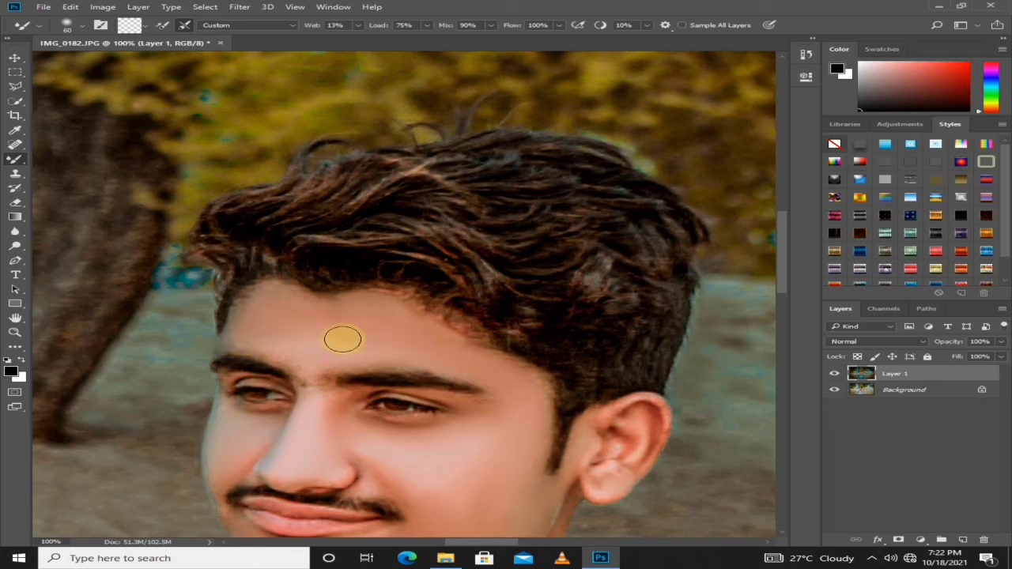
pyautogui.moveTo(342, 339)
pyautogui.mouseDown()
pyautogui.moveTo(423, 289)
pyautogui.moveTo(417, 283)
pyautogui.moveTo(500, 345)
pyautogui.moveTo(500, 334)
pyautogui.moveTo(495, 376)
pyautogui.moveTo(497, 335)
pyautogui.moveTo(489, 373)
pyautogui.moveTo(519, 318)
pyautogui.moveTo(558, 328)
pyautogui.moveTo(551, 313)
pyautogui.moveTo(571, 333)
pyautogui.moveTo(569, 319)
pyautogui.moveTo(570, 347)
pyautogui.moveTo(552, 374)
pyautogui.moveTo(520, 394)
pyautogui.moveTo(547, 370)
pyautogui.moveTo(533, 388)
pyautogui.moveTo(511, 380)
pyautogui.moveTo(526, 348)
pyautogui.mouseUp()
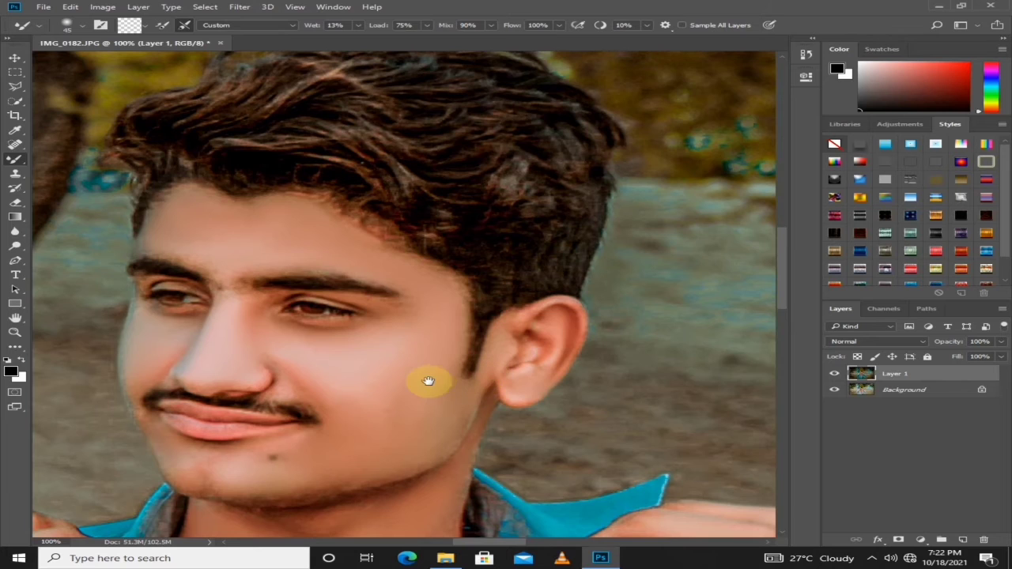
pyautogui.moveTo(429, 384); pyautogui.dragTo(472, 213)
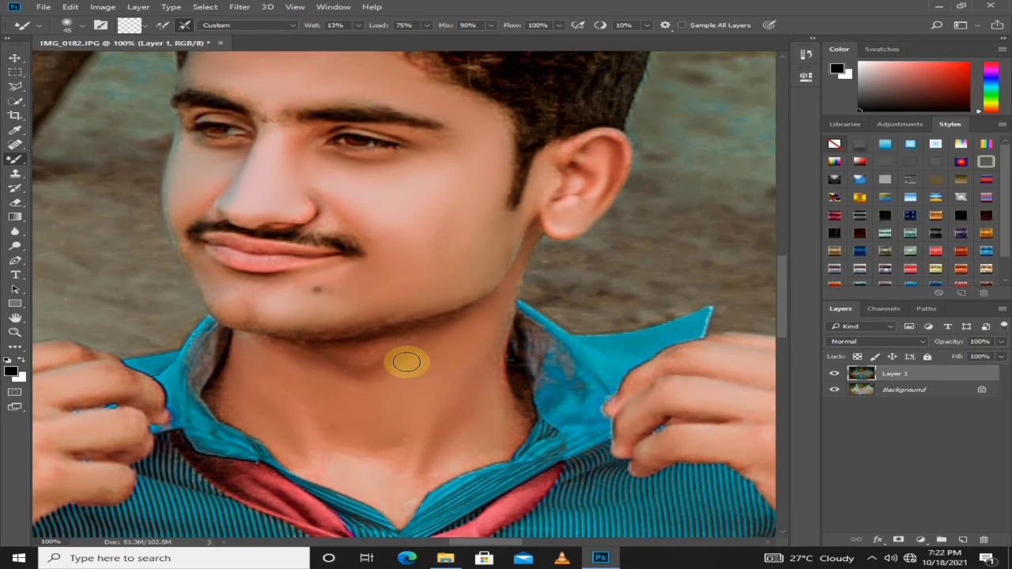
# Smooth the neck skin at brush size 60 and the hand on the ear side of the face with the Mixer Brush
pyautogui.press(']')
pyautogui.press(']')
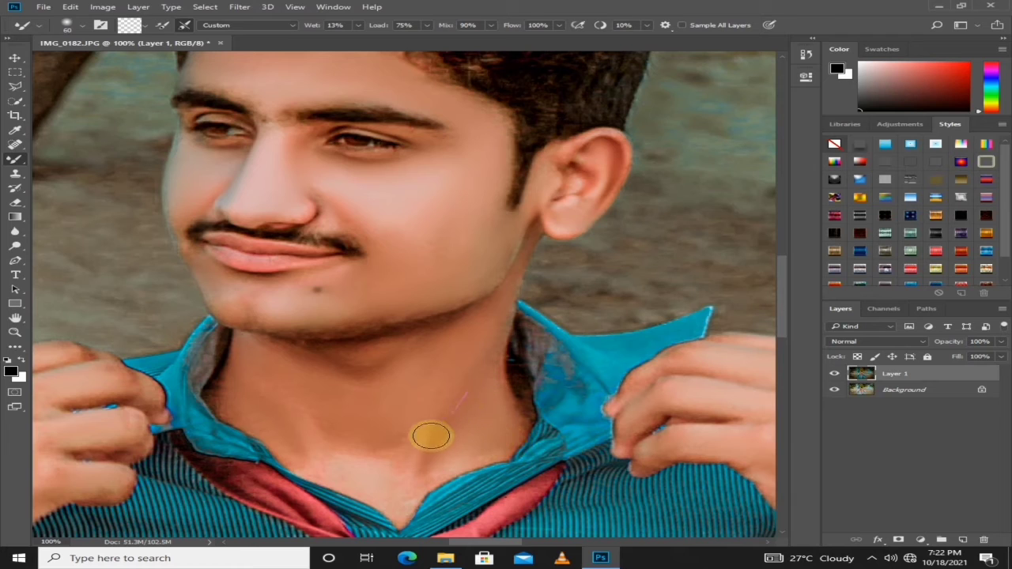
pyautogui.moveTo(383, 470)
pyautogui.mouseDown()
pyautogui.moveTo(390, 442)
pyautogui.moveTo(386, 463)
pyautogui.moveTo(351, 478)
pyautogui.moveTo(333, 438)
pyautogui.moveTo(253, 438)
pyautogui.moveTo(255, 406)
pyautogui.moveTo(280, 421)
pyautogui.moveTo(284, 441)
pyautogui.moveTo(232, 389)
pyautogui.moveTo(226, 397)
pyautogui.moveTo(247, 424)
pyautogui.moveTo(225, 397)
pyautogui.moveTo(236, 356)
pyautogui.moveTo(337, 369)
pyautogui.moveTo(339, 388)
pyautogui.moveTo(308, 386)
pyautogui.moveTo(310, 428)
pyautogui.moveTo(299, 401)
pyautogui.moveTo(347, 440)
pyautogui.moveTo(361, 499)
pyautogui.moveTo(386, 500)
pyautogui.mouseUp()
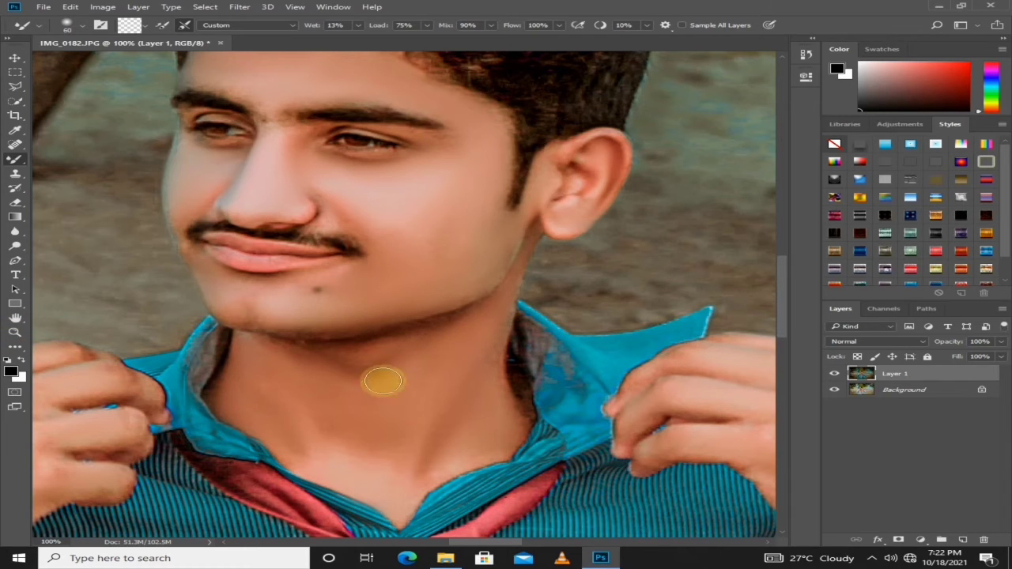
pyautogui.moveTo(443, 348); pyautogui.dragTo(129, 305)
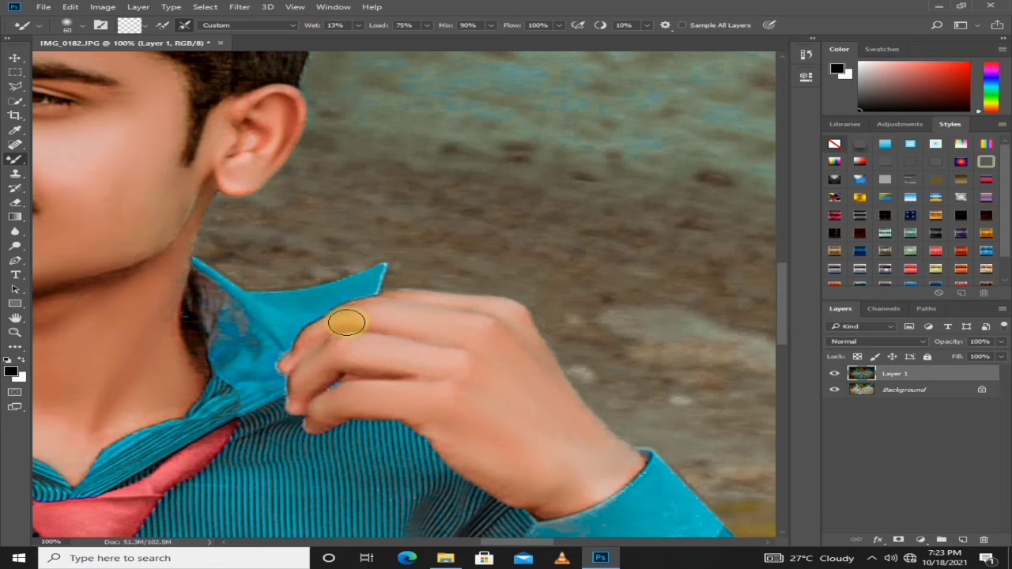
pyautogui.press('[')
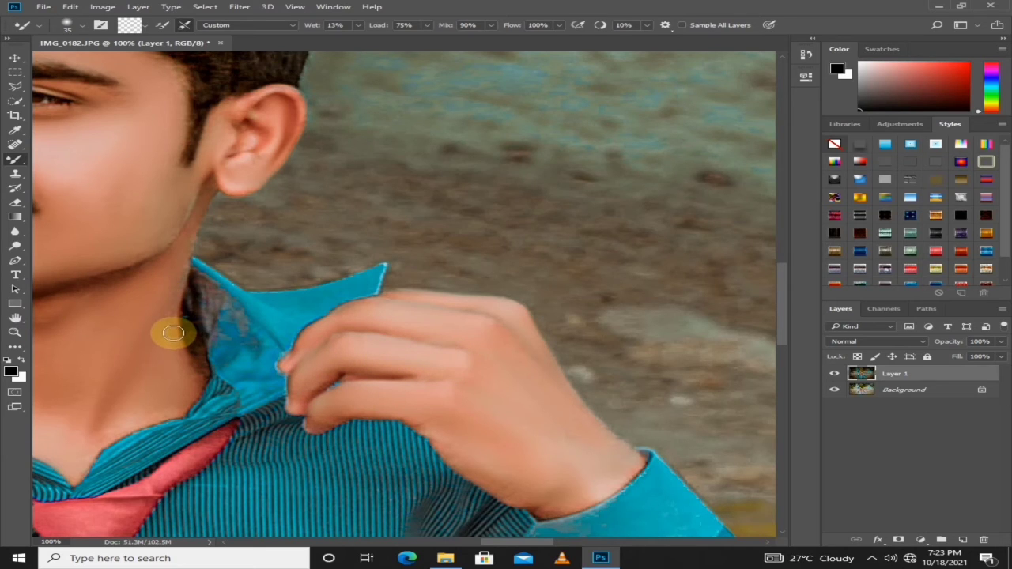
# Smooth the back, wrist and fingers of the hand on the far side of the face with the Mixer Brush at size 60
pyautogui.moveTo(153, 348)
pyautogui.mouseDown()
pyautogui.moveTo(161, 300)
pyautogui.moveTo(162, 336)
pyautogui.moveTo(181, 279)
pyautogui.moveTo(182, 269)
pyautogui.moveTo(167, 297)
pyautogui.moveTo(170, 271)
pyautogui.moveTo(460, 304)
pyautogui.moveTo(468, 388)
pyautogui.moveTo(414, 338)
pyautogui.moveTo(425, 299)
pyautogui.moveTo(595, 219)
pyautogui.moveTo(484, 263)
pyautogui.moveTo(257, 329)
pyautogui.moveTo(267, 379)
pyautogui.moveTo(360, 342)
pyautogui.mouseUp()
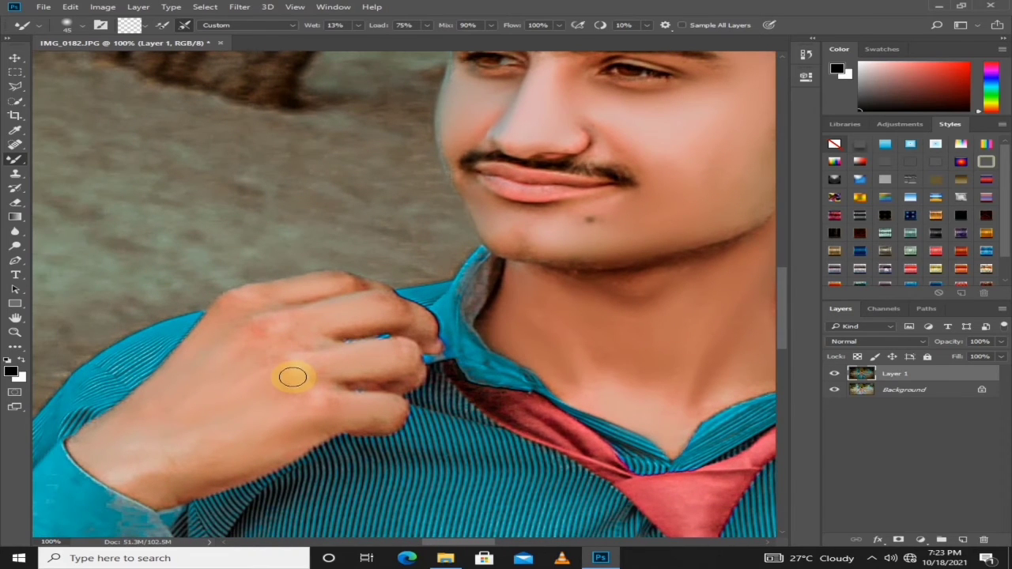
pyautogui.moveTo(267, 415); pyautogui.dragTo(221, 452)
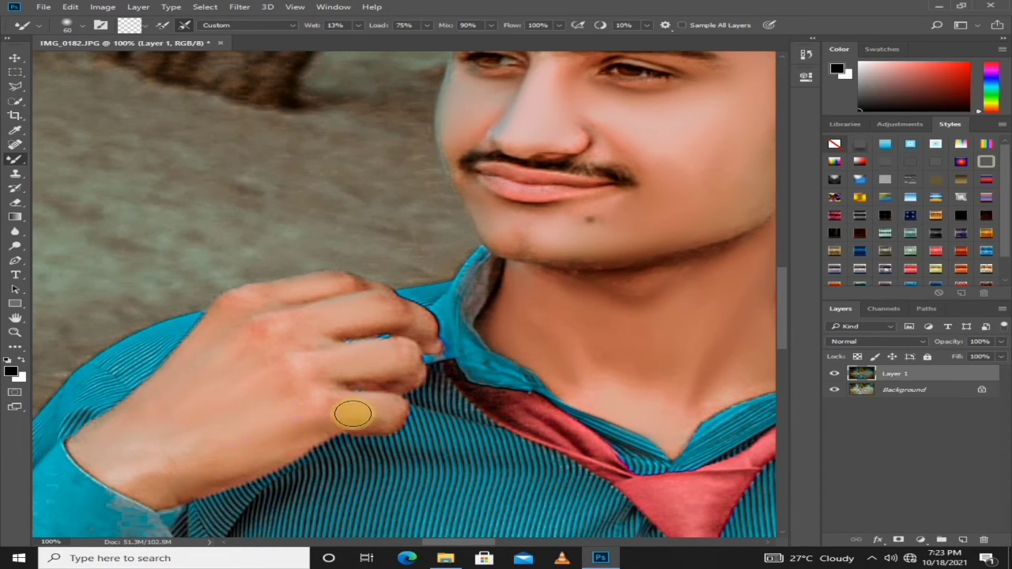
pyautogui.moveTo(373, 416)
pyautogui.mouseDown()
pyautogui.moveTo(330, 409)
pyautogui.moveTo(181, 476)
pyautogui.mouseUp()
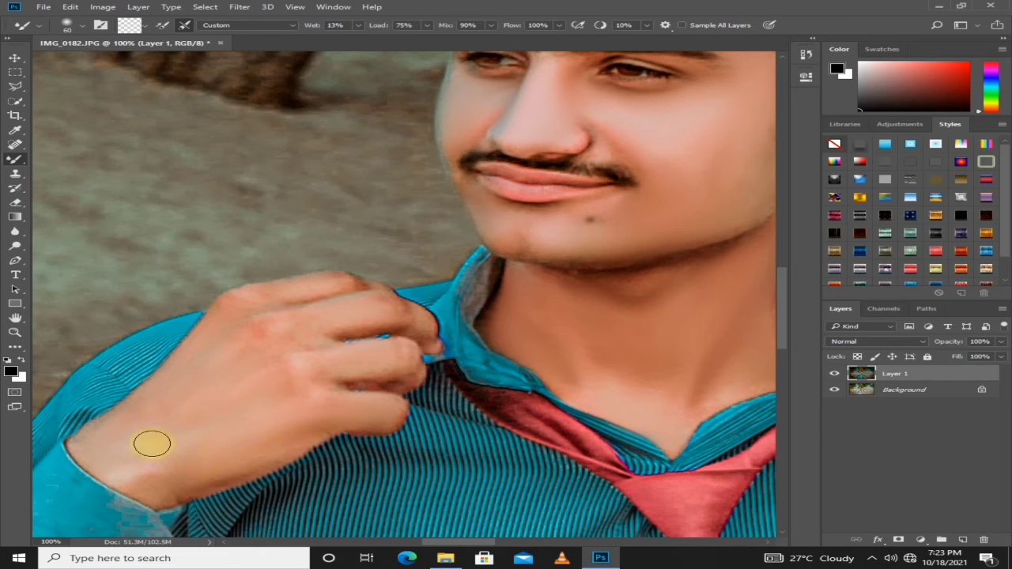
pyautogui.moveTo(109, 436)
pyautogui.mouseDown()
pyautogui.moveTo(117, 462)
pyautogui.moveTo(107, 460)
pyautogui.moveTo(127, 480)
pyautogui.moveTo(84, 447)
pyautogui.moveTo(94, 461)
pyautogui.moveTo(89, 455)
pyautogui.moveTo(199, 348)
pyautogui.moveTo(174, 392)
pyautogui.moveTo(211, 352)
pyautogui.moveTo(266, 357)
pyautogui.mouseUp()
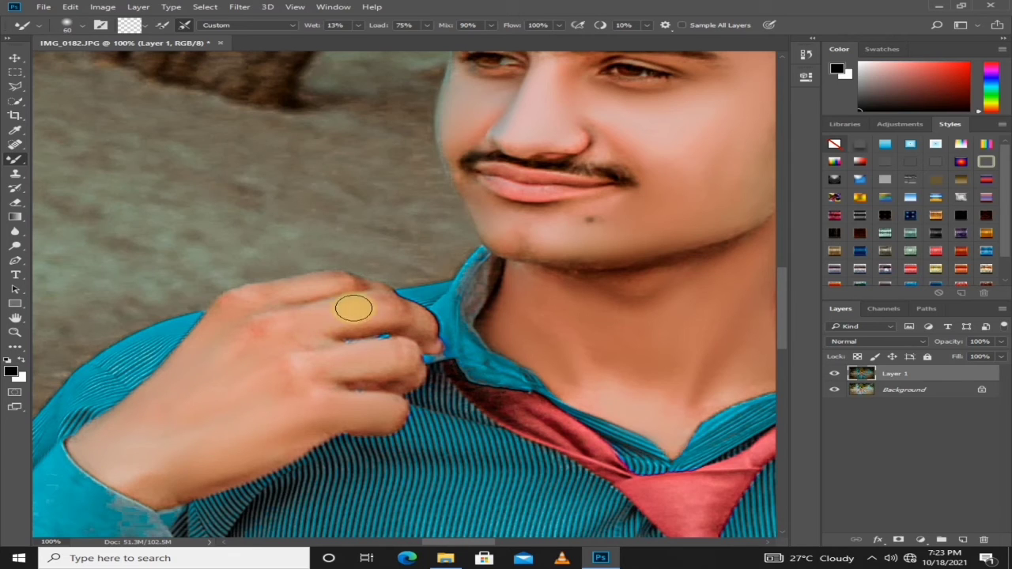
pyautogui.moveTo(415, 316)
pyautogui.mouseDown()
pyautogui.moveTo(258, 373)
pyautogui.moveTo(213, 378)
pyautogui.moveTo(372, 339)
pyautogui.mouseUp()
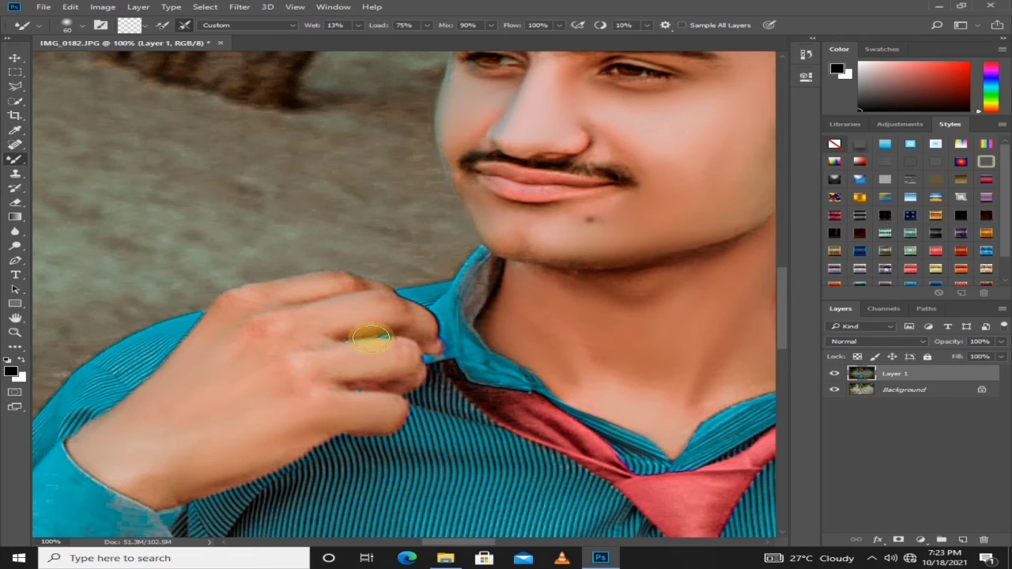
# Blend the knuckles and finger creases of the same hand at 200% zoom with the Mixer Brush, up to size 40
pyautogui.click(14, 332)
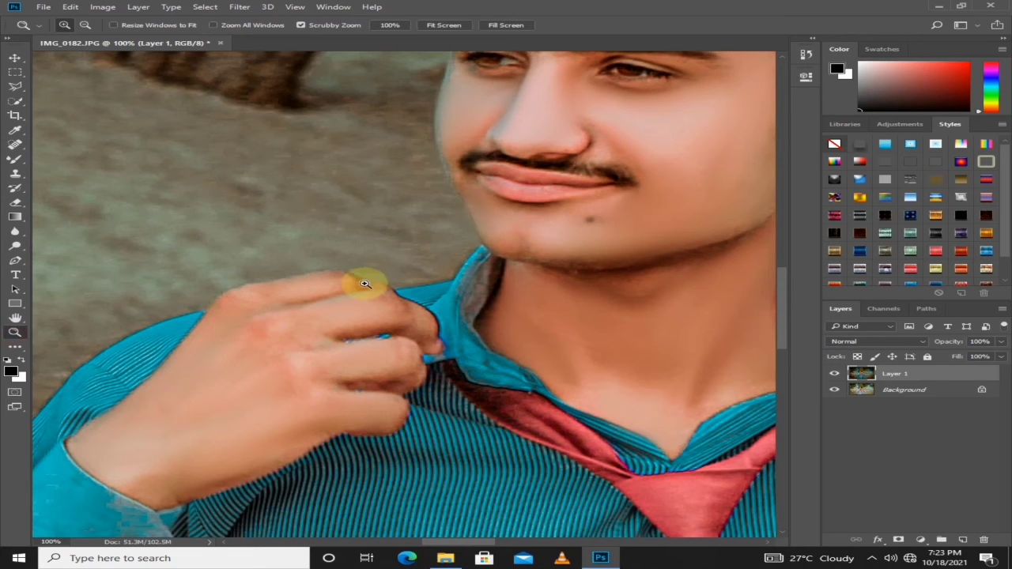
pyautogui.moveTo(361, 283); pyautogui.dragTo(449, 294)
pyautogui.click(449, 295)
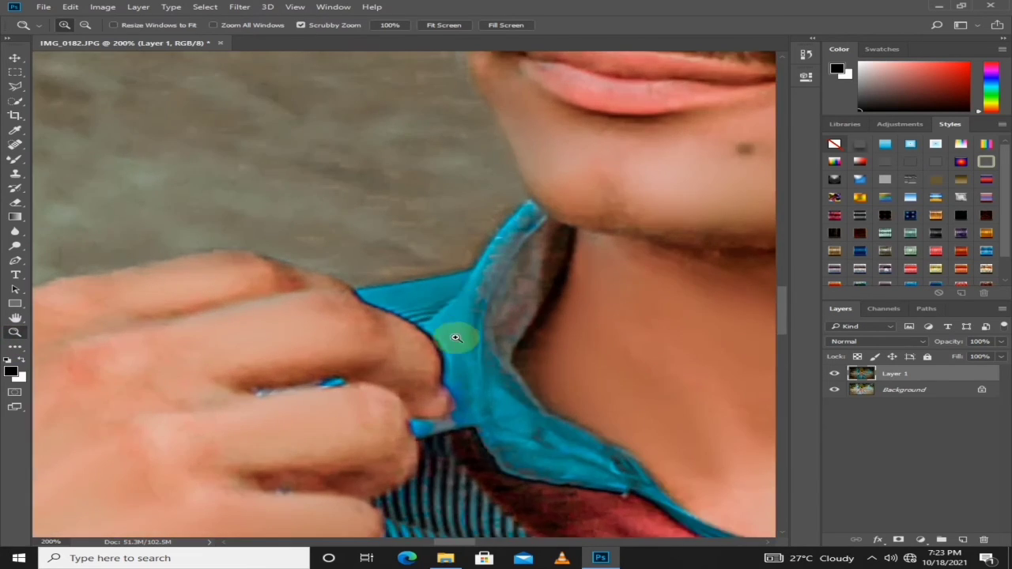
pyautogui.click(14, 160)
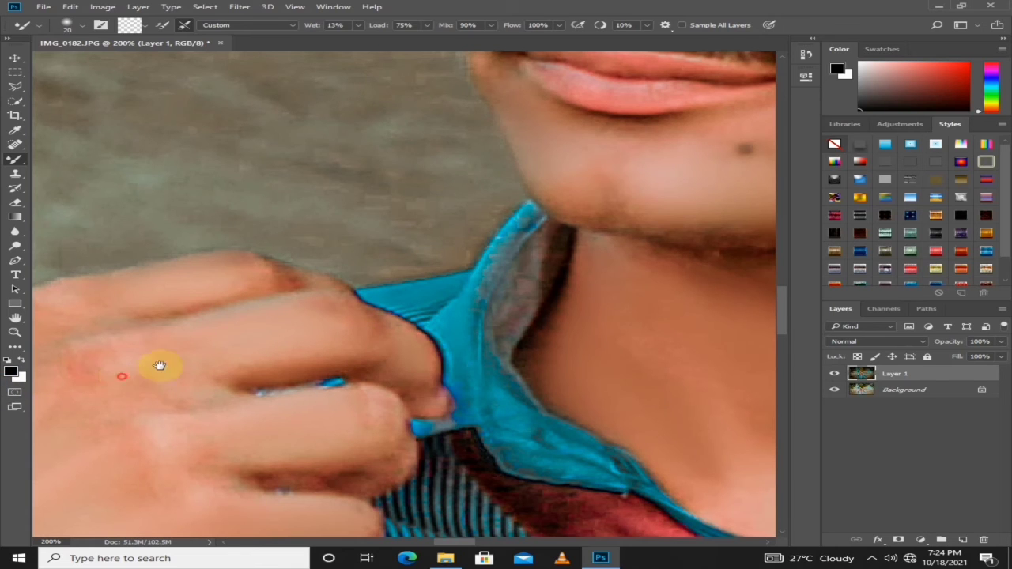
pyautogui.moveTo(159, 366); pyautogui.dragTo(372, 332)
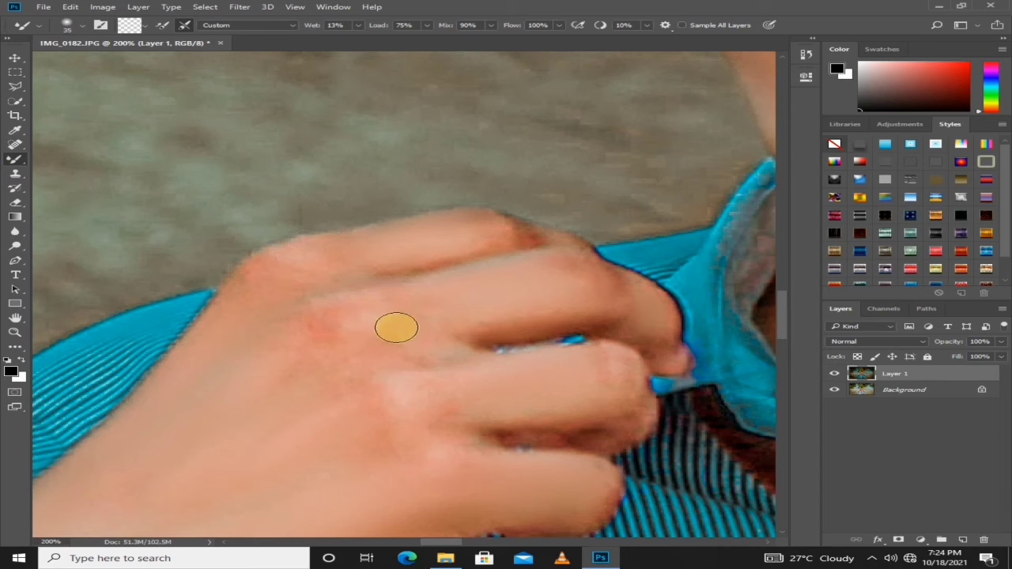
pyautogui.press(']')
pyautogui.moveTo(429, 318)
pyautogui.mouseDown()
pyautogui.moveTo(400, 357)
pyautogui.moveTo(381, 346)
pyautogui.moveTo(353, 363)
pyautogui.moveTo(309, 363)
pyautogui.moveTo(305, 334)
pyautogui.moveTo(288, 343)
pyautogui.moveTo(316, 262)
pyautogui.moveTo(282, 271)
pyautogui.moveTo(244, 300)
pyautogui.moveTo(251, 287)
pyautogui.moveTo(368, 249)
pyautogui.moveTo(335, 262)
pyautogui.moveTo(413, 303)
pyautogui.moveTo(378, 299)
pyautogui.moveTo(332, 320)
pyautogui.moveTo(426, 375)
pyautogui.moveTo(370, 412)
pyautogui.moveTo(174, 358)
pyautogui.mouseUp()
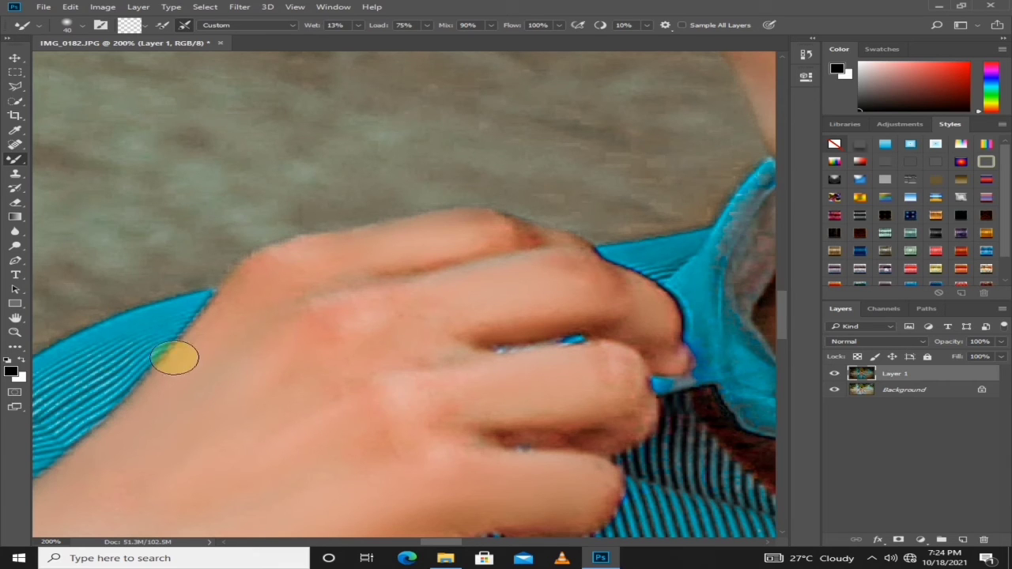
# Add a Stroke layer style to Layer 1 and set its position to Inside
pyautogui.click(14, 332)
pyautogui.rightClick(293, 305)
pyautogui.click(327, 323)
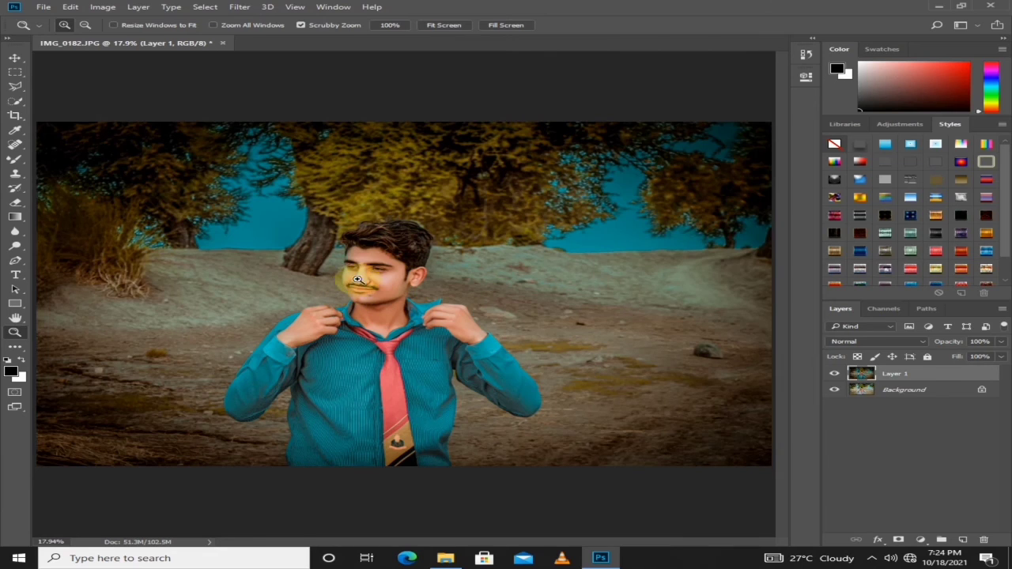
pyautogui.doubleClick(983, 373)
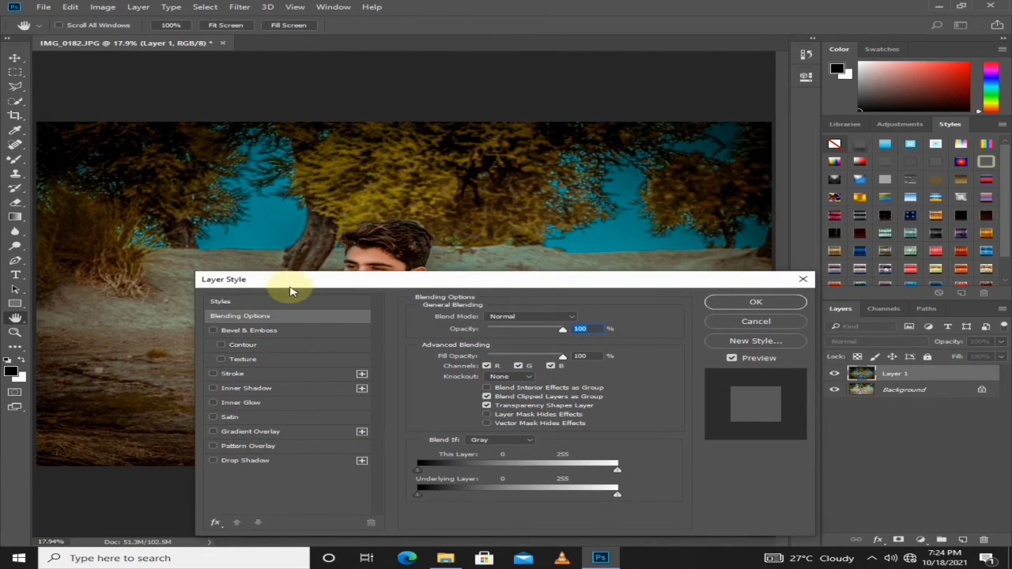
pyautogui.moveTo(320, 274); pyautogui.dragTo(408, 257)
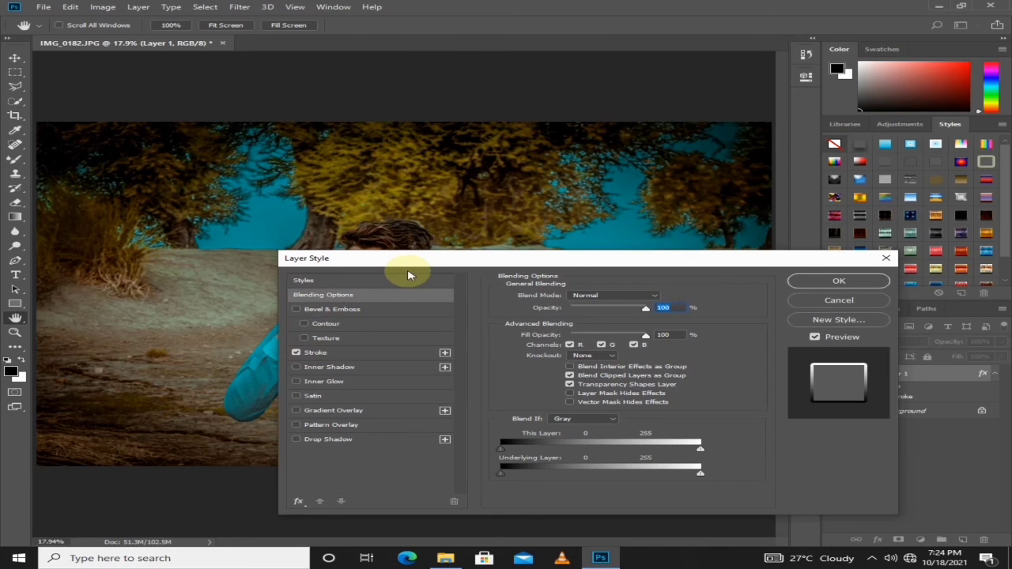
pyautogui.click(645, 300)
pyautogui.click(645, 300)
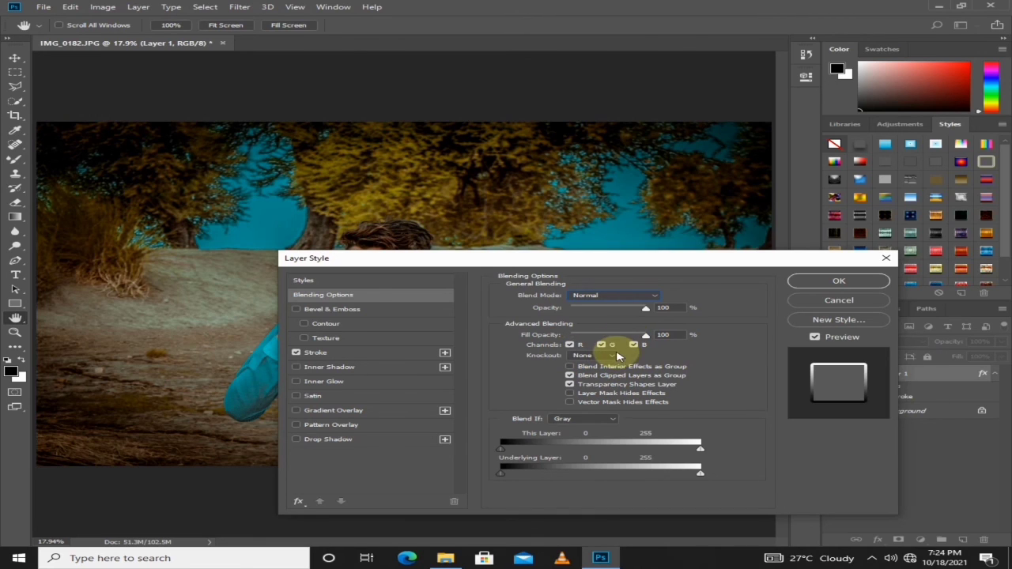
pyautogui.click(380, 355)
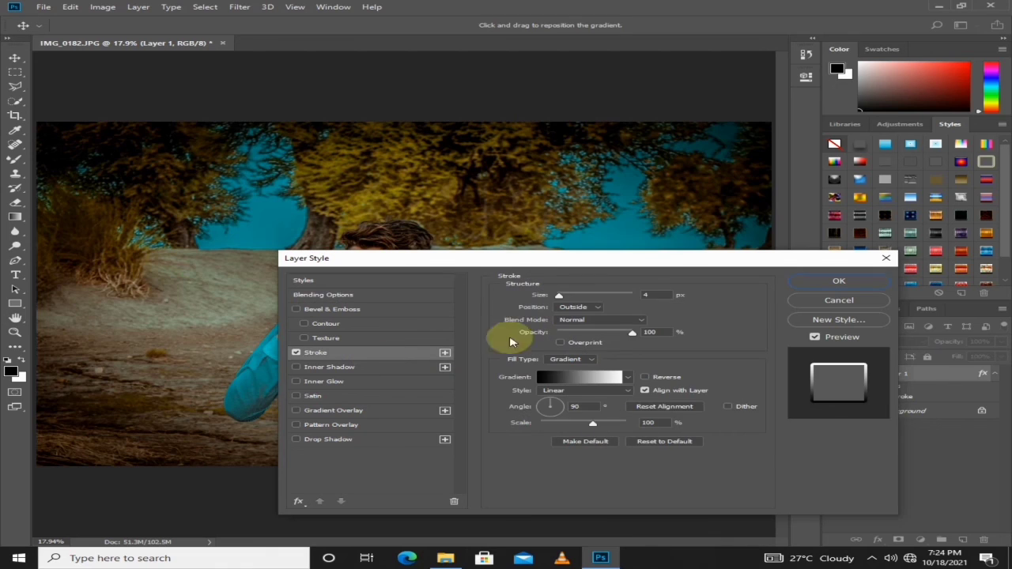
pyautogui.click(595, 307)
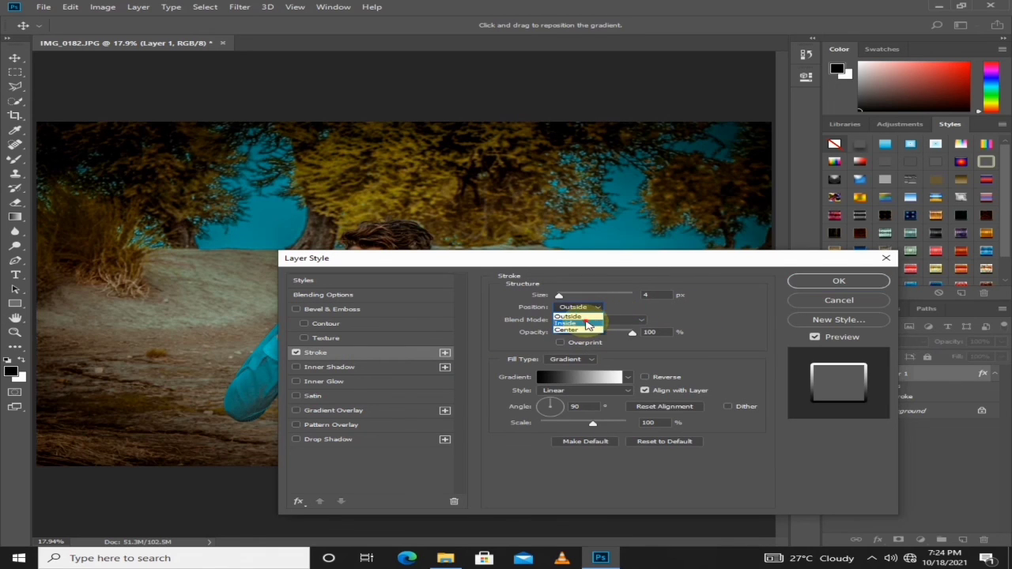
pyautogui.click(582, 327)
pyautogui.moveTo(628, 264); pyautogui.dragTo(720, 188)
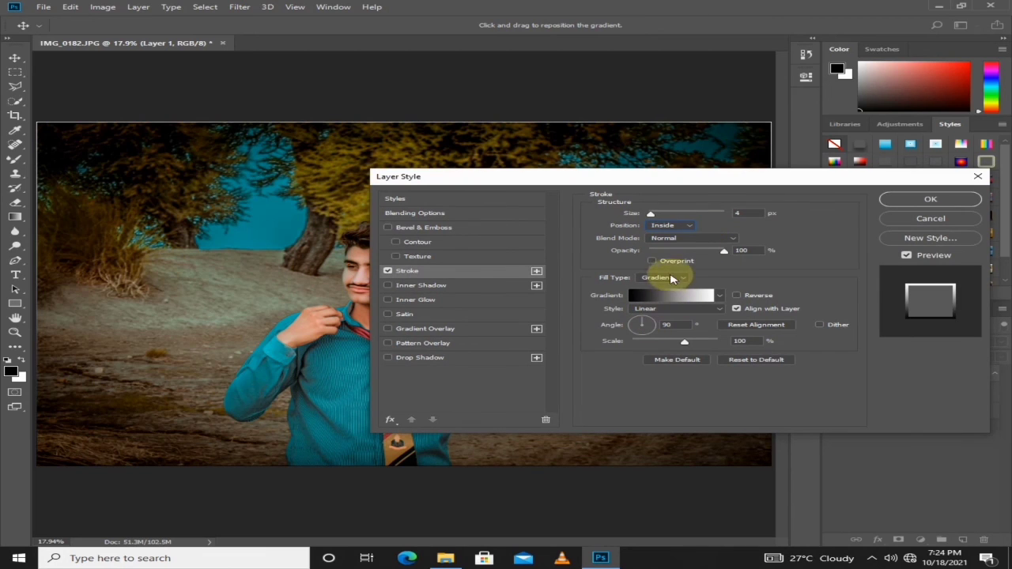
# Change the stroke's fill type to Color and choose white as the stroke color
pyautogui.moveTo(655, 215)
pyautogui.mouseDown()
pyautogui.moveTo(667, 214)
pyautogui.moveTo(652, 220)
pyautogui.mouseUp()
pyautogui.click(664, 278)
pyautogui.click(647, 288)
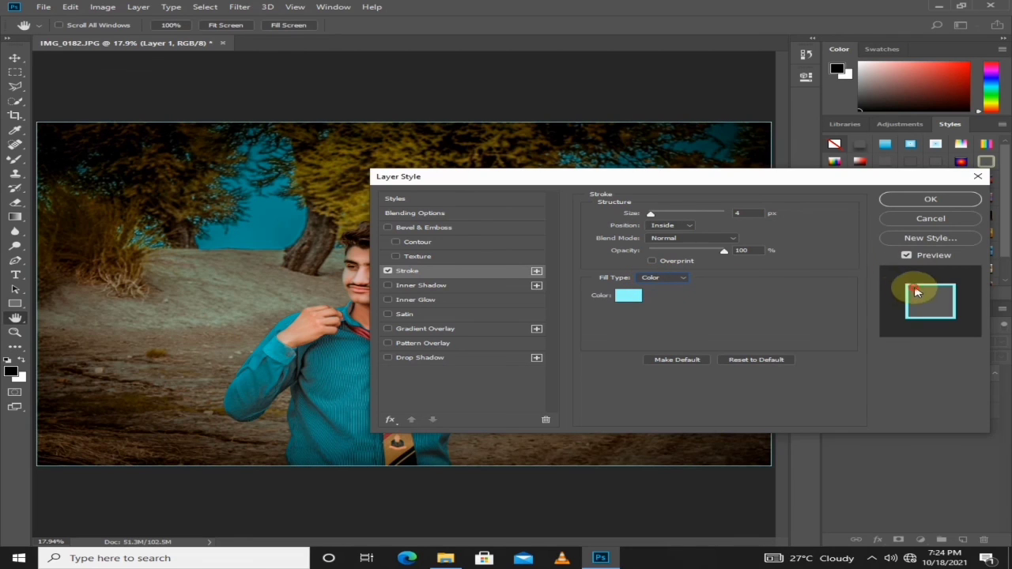
pyautogui.click(629, 295)
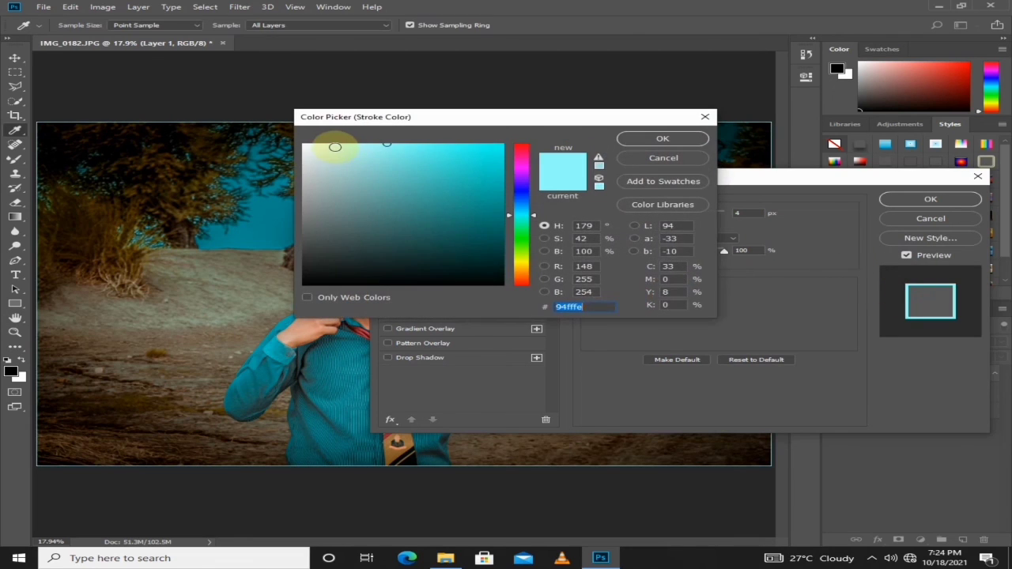
pyautogui.moveTo(333, 142); pyautogui.dragTo(291, 145)
pyautogui.click(639, 139)
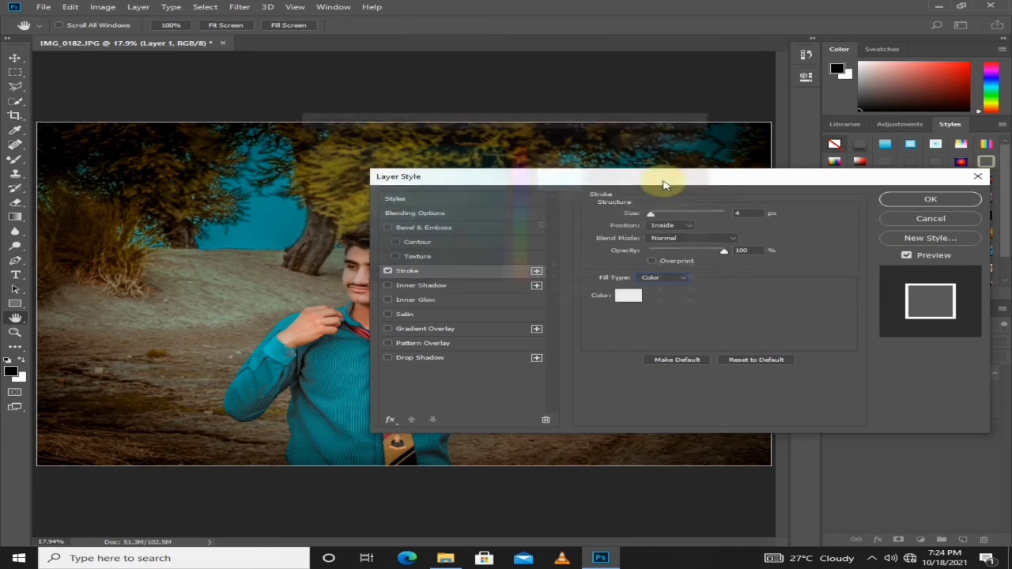
# Set the stroke size to 16 px and apply the layer style
pyautogui.moveTo(650, 215); pyautogui.dragTo(658, 217)
pyautogui.moveTo(678, 184); pyautogui.dragTo(545, 369)
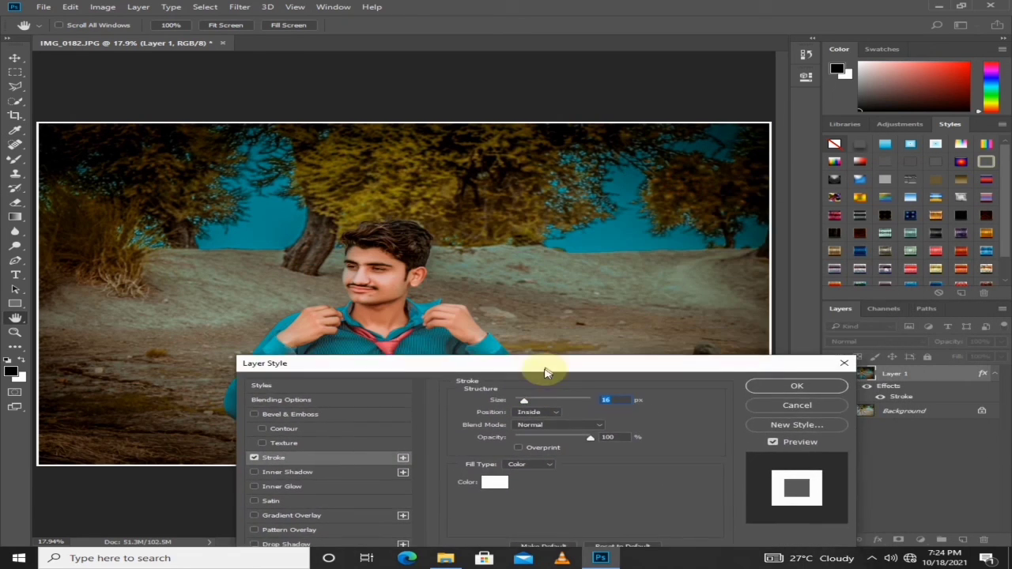
pyautogui.click(797, 386)
# Compare the retouched portrait with the original, close up on the face and as a whole, by toggling Layer 1's visibility
pyautogui.press('z')
pyautogui.click(368, 280)
pyautogui.click(368, 280)
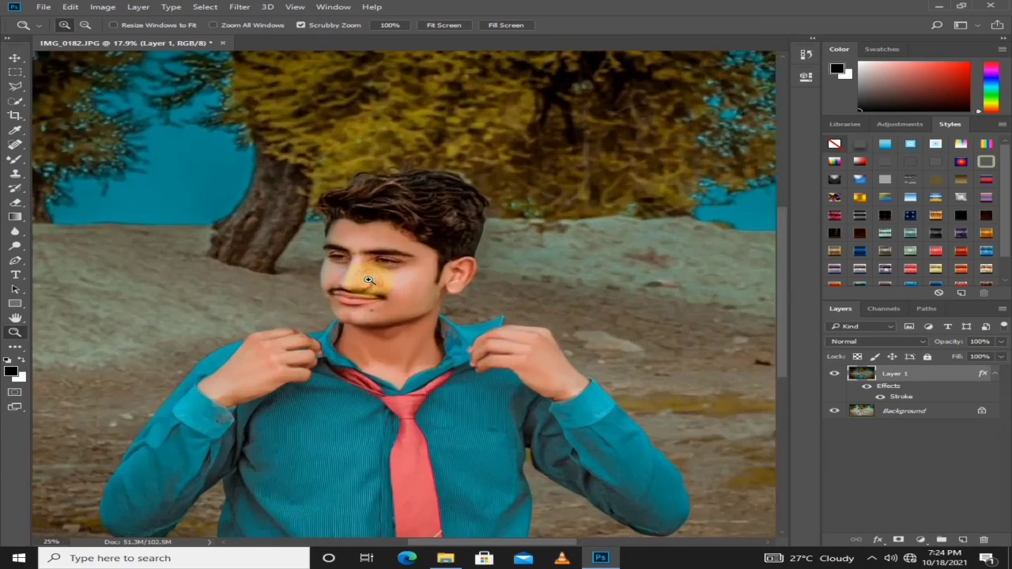
pyautogui.click(369, 281)
pyautogui.click(369, 281)
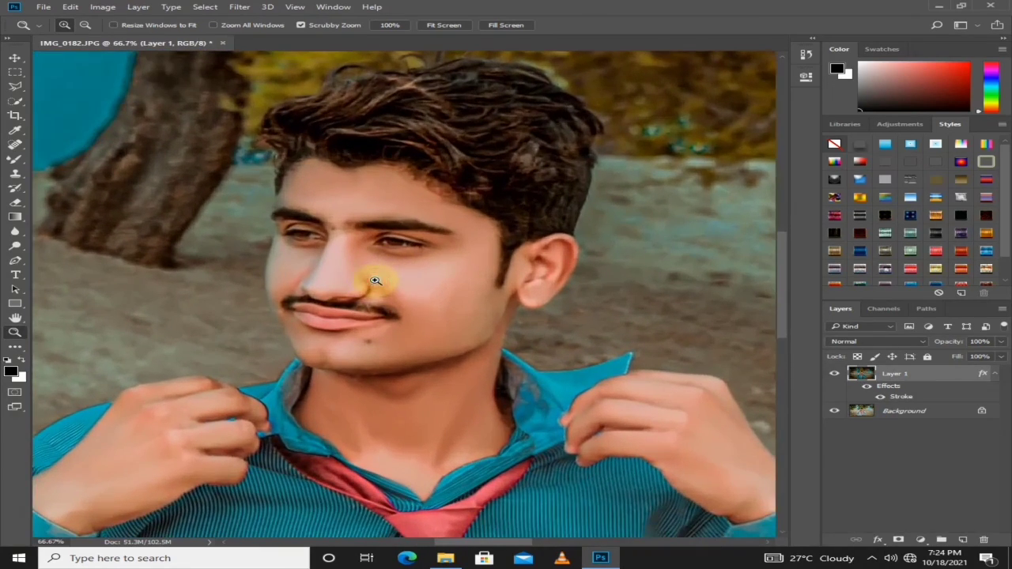
pyautogui.click(834, 373)
pyautogui.click(835, 373)
pyautogui.rightClick(548, 353)
pyautogui.click(561, 360)
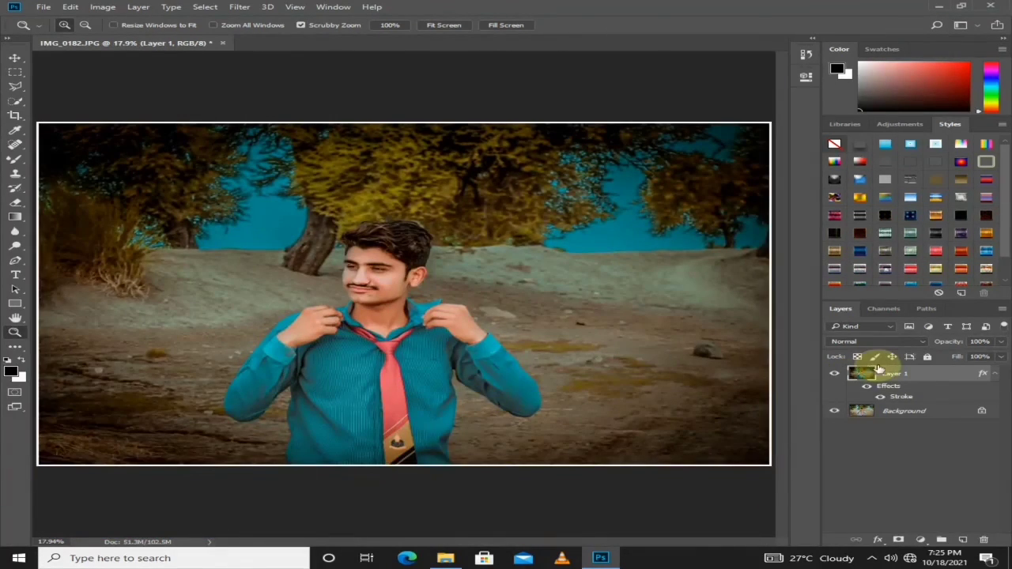
pyautogui.click(834, 373)
pyautogui.click(834, 373)
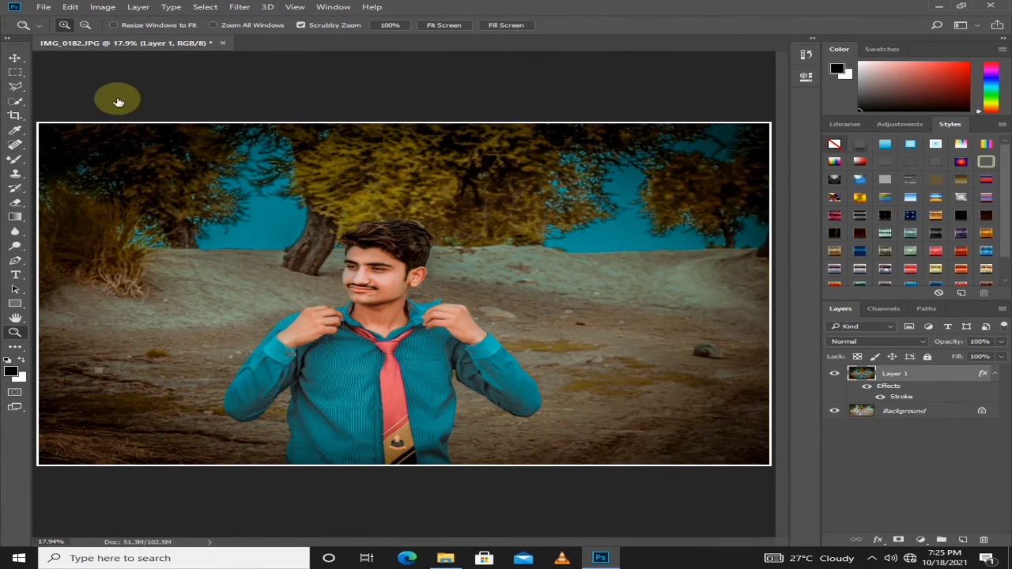